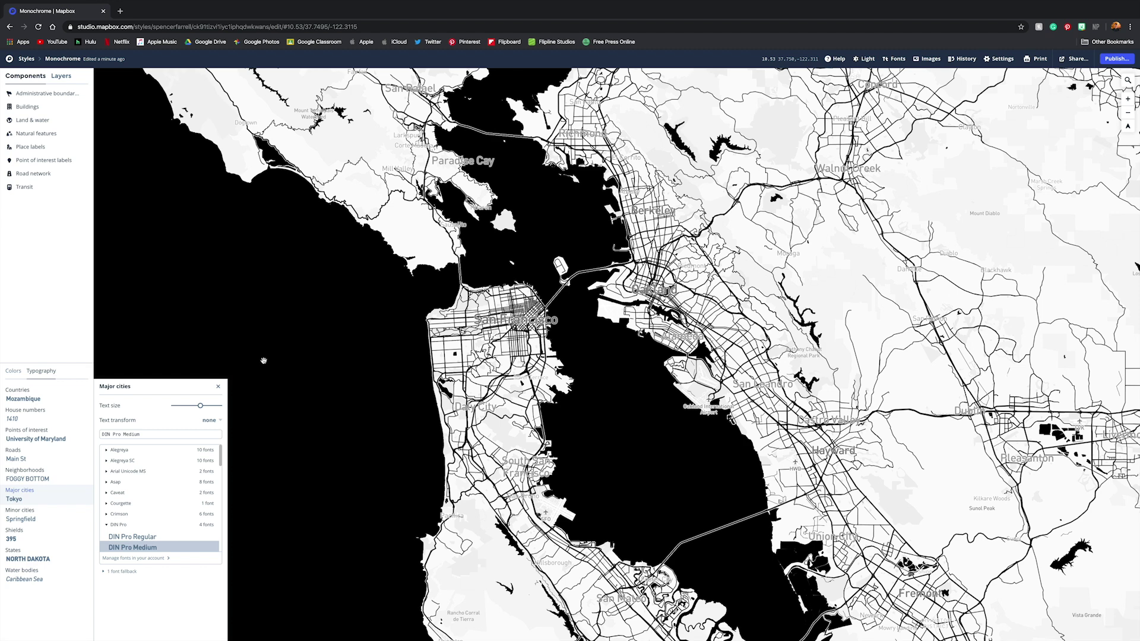
# Open the Place labels component from the San Francisco label and turn off countries, states, settlements and settlement subdivisions.
pyautogui.click(216, 387)
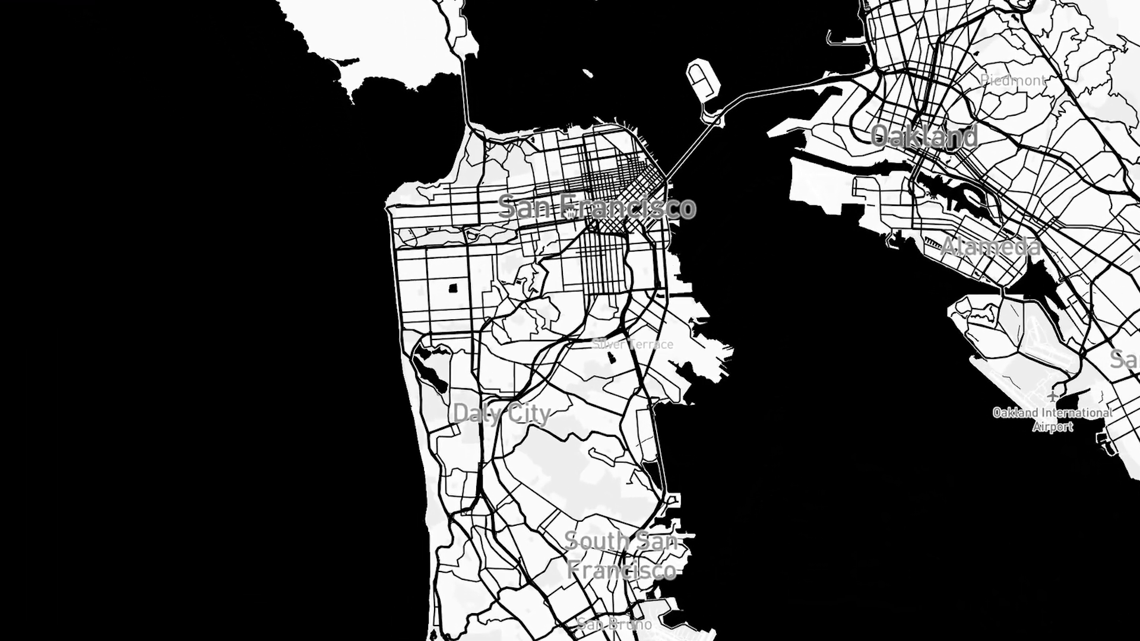
pyautogui.click(570, 214)
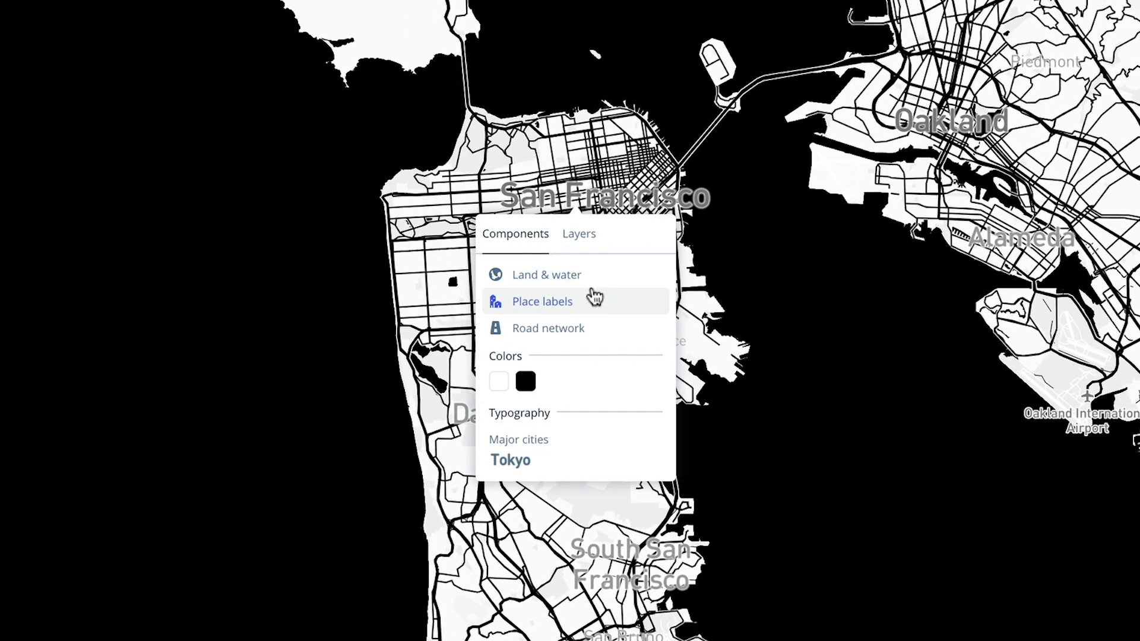
pyautogui.click(599, 309)
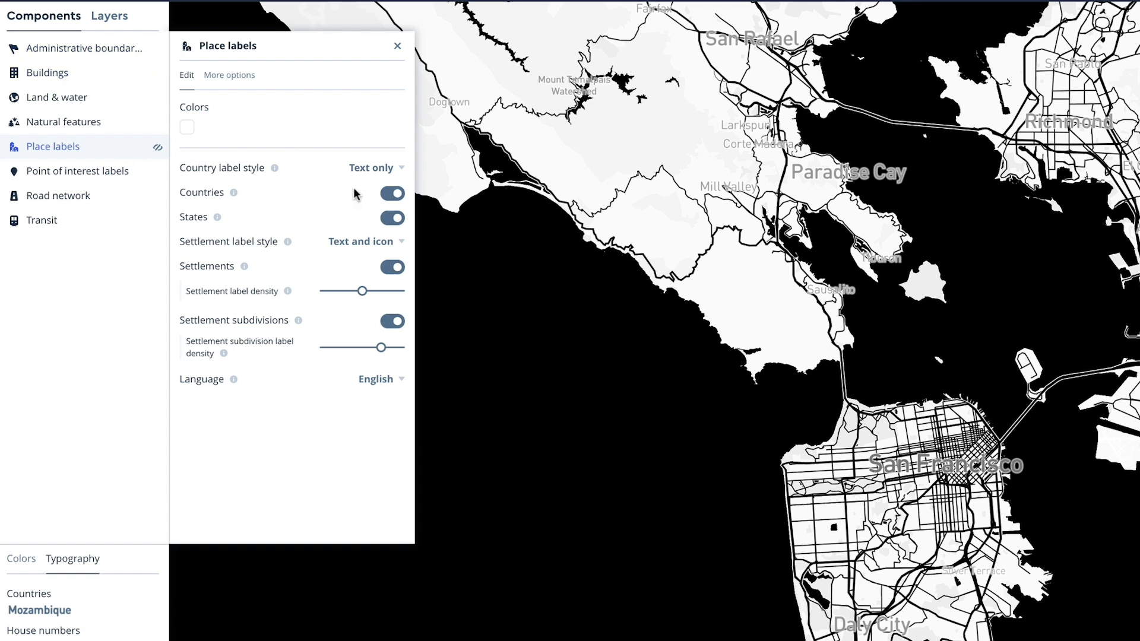
pyautogui.click(393, 195)
pyautogui.click(393, 219)
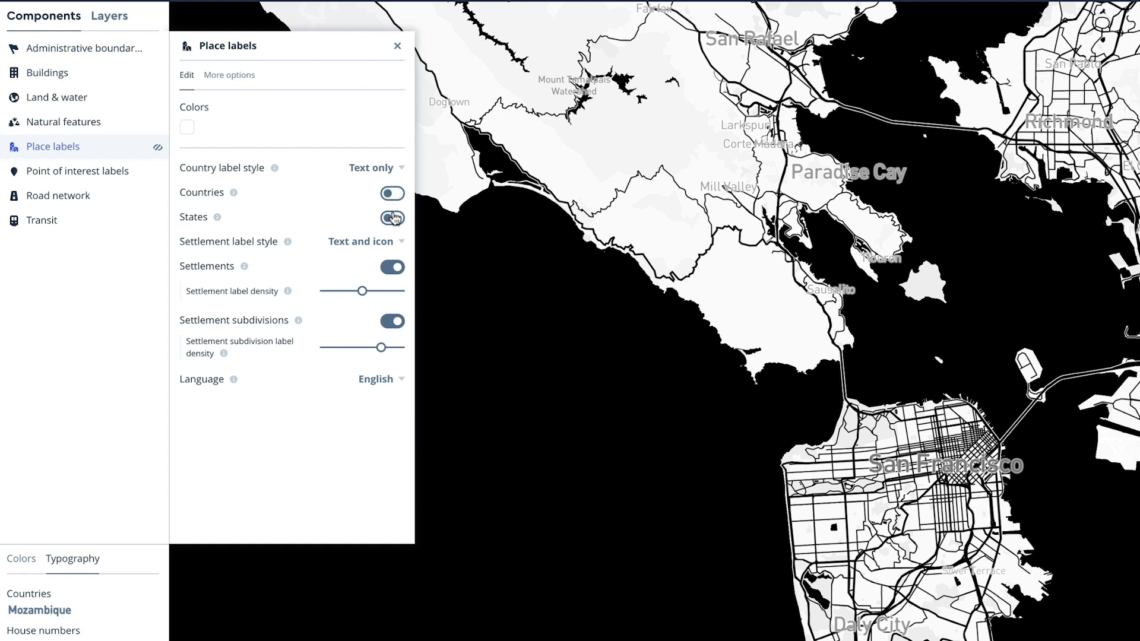
pyautogui.click(393, 268)
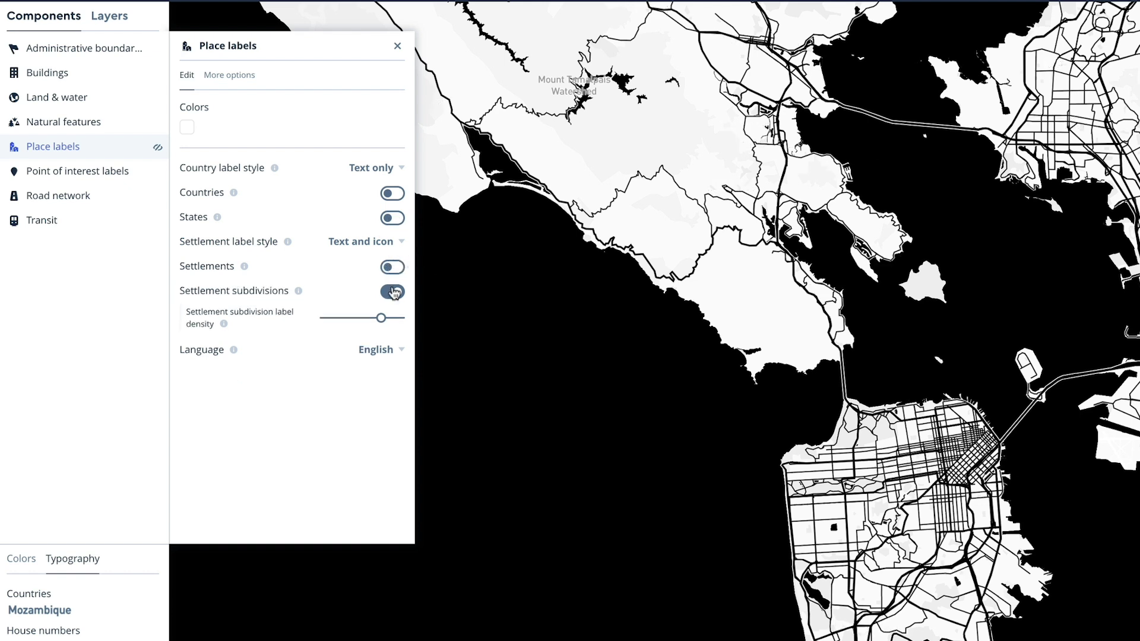
pyautogui.click(393, 291)
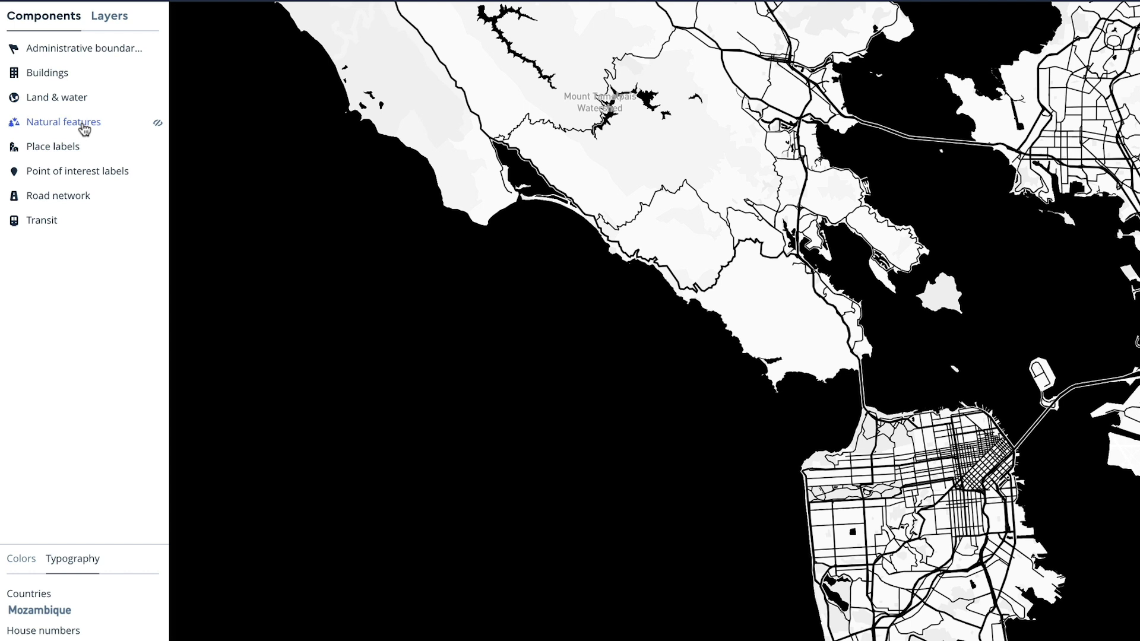
# View the layers of the Natural features component and override the text opacity of water-point-label with 0.
pyautogui.click(84, 129)
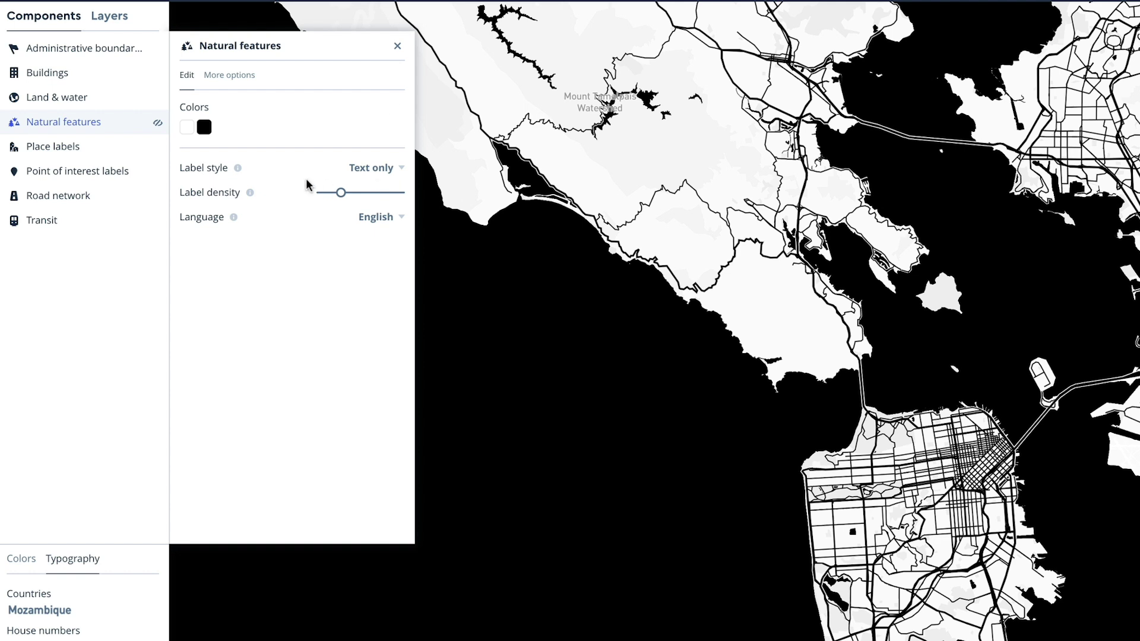
pyautogui.click(240, 83)
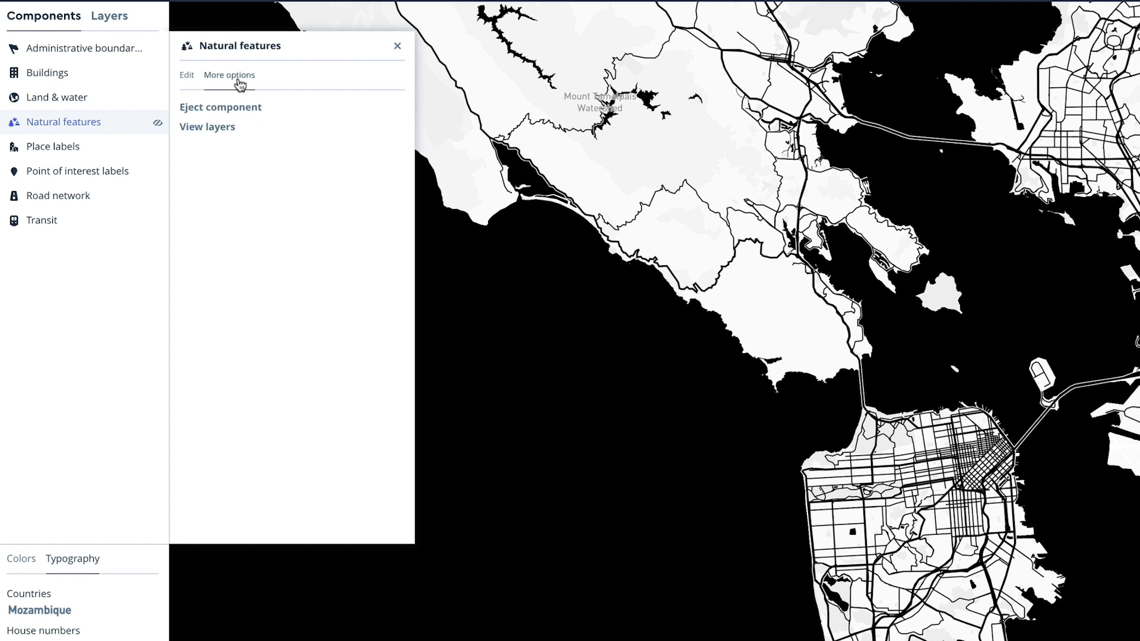
pyautogui.click(218, 126)
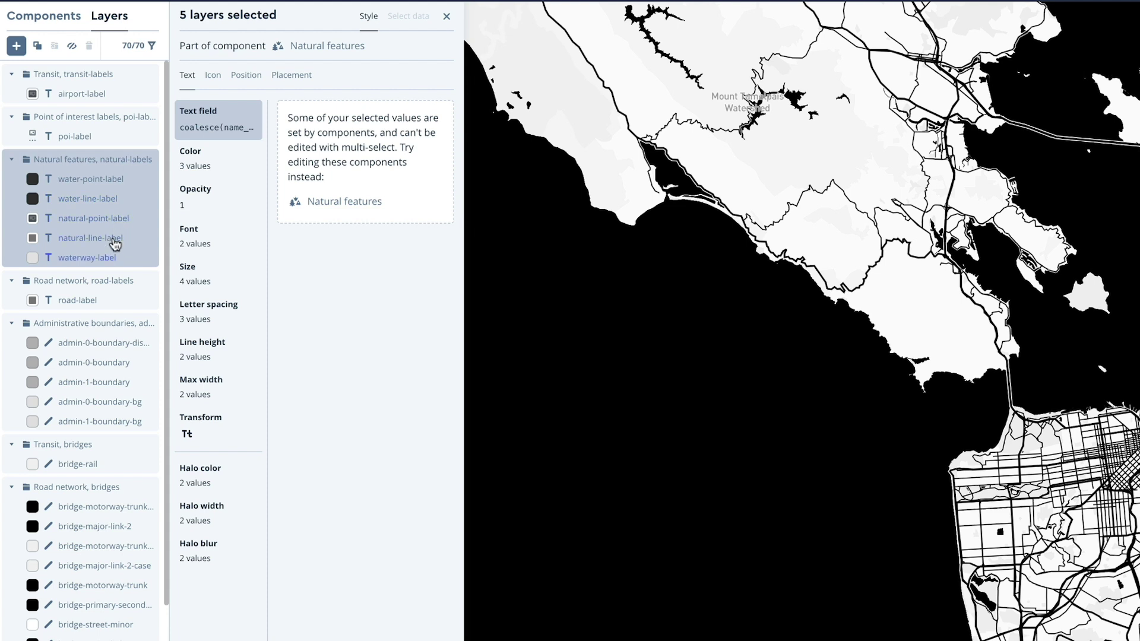
pyautogui.click(102, 178)
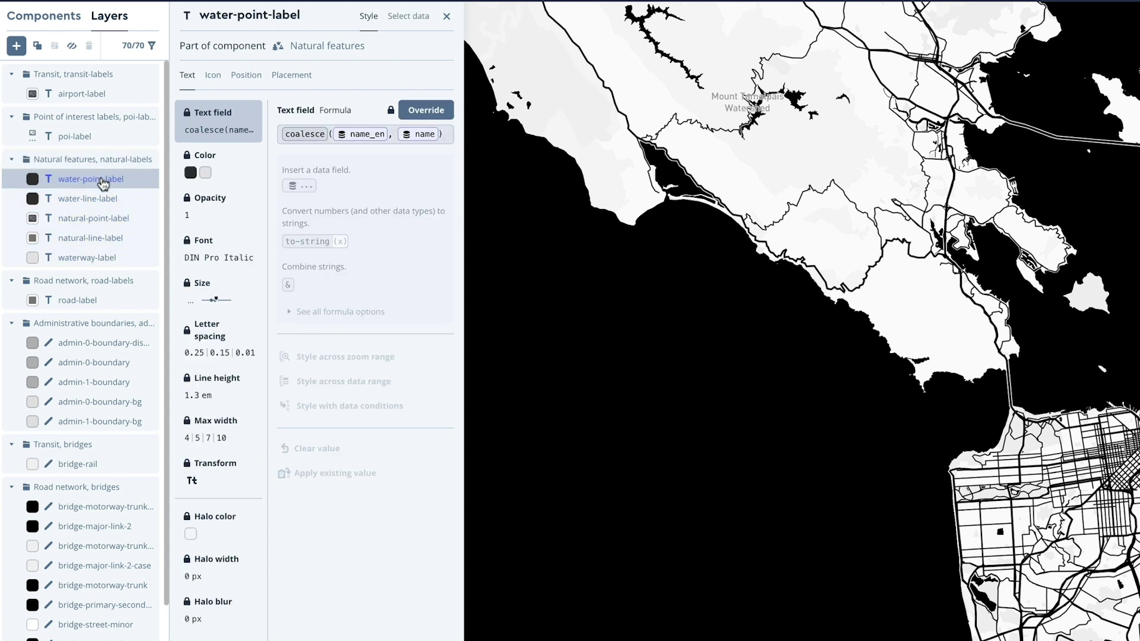
pyautogui.click(232, 200)
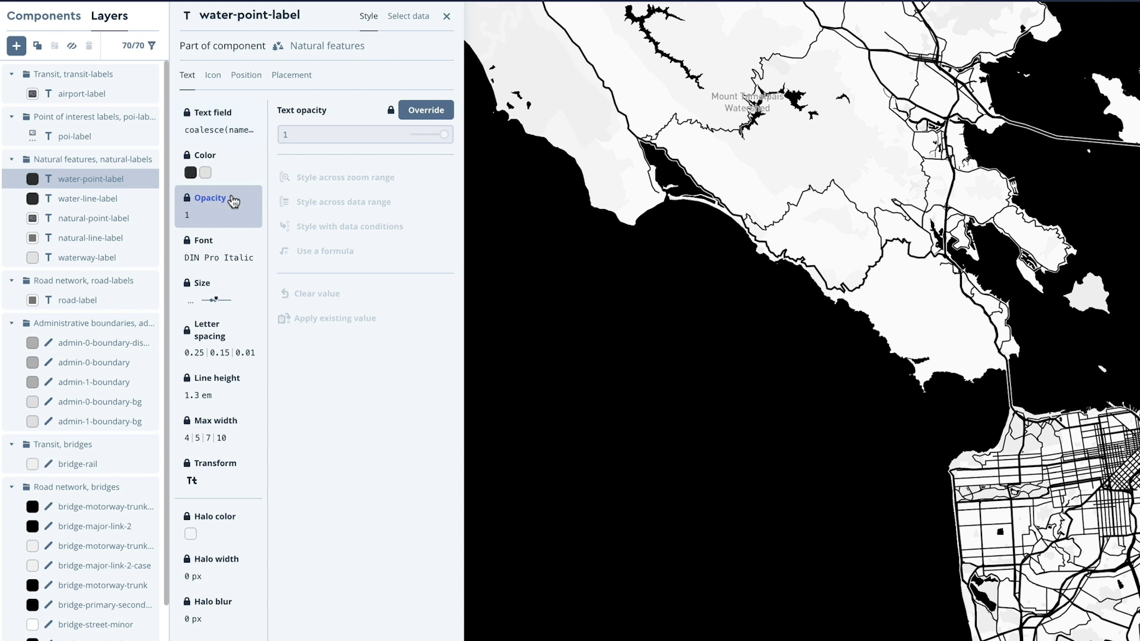
pyautogui.click(407, 111)
pyautogui.moveTo(444, 134); pyautogui.dragTo(414, 133)
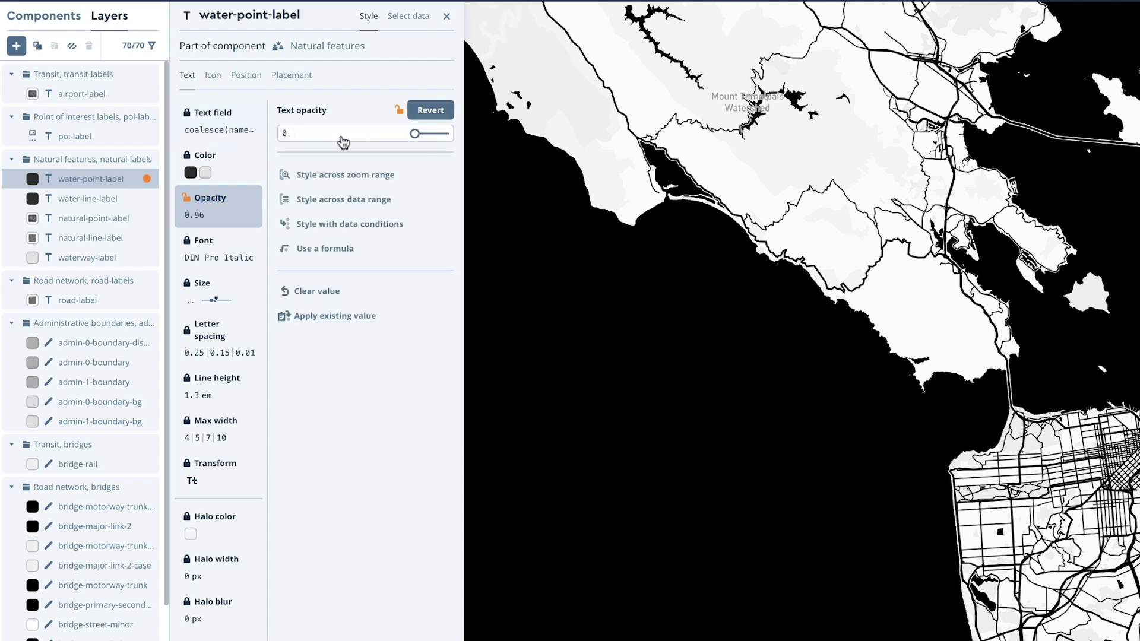
# Override the text opacity of the water-line-label layer and set it to 0.
pyautogui.click(125, 197)
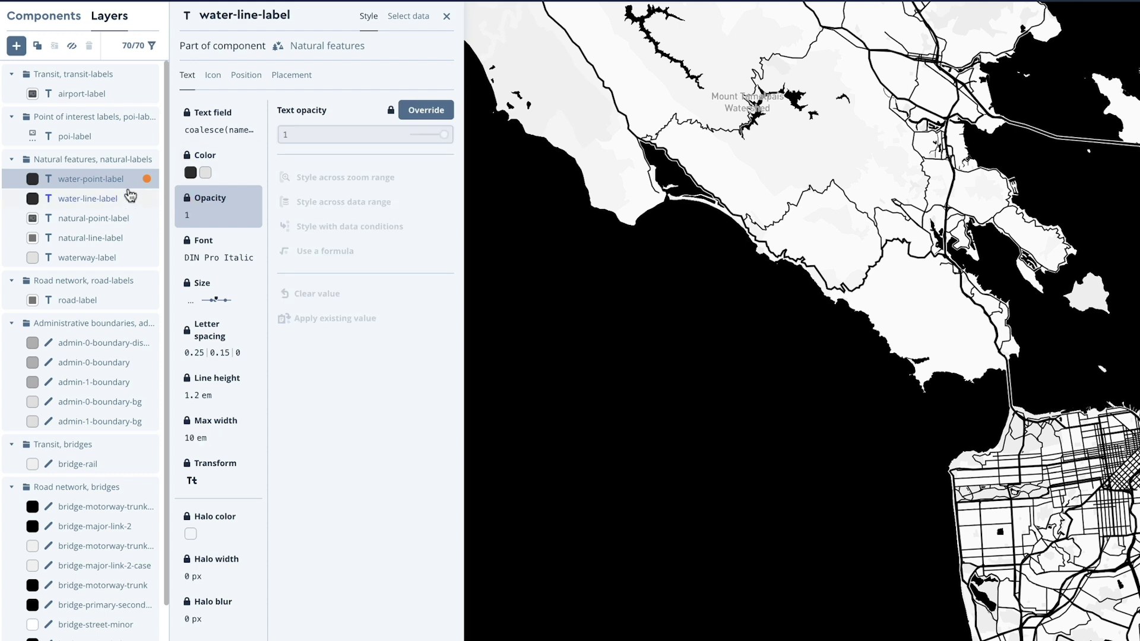
pyautogui.click(419, 111)
pyautogui.moveTo(444, 133); pyautogui.dragTo(358, 136)
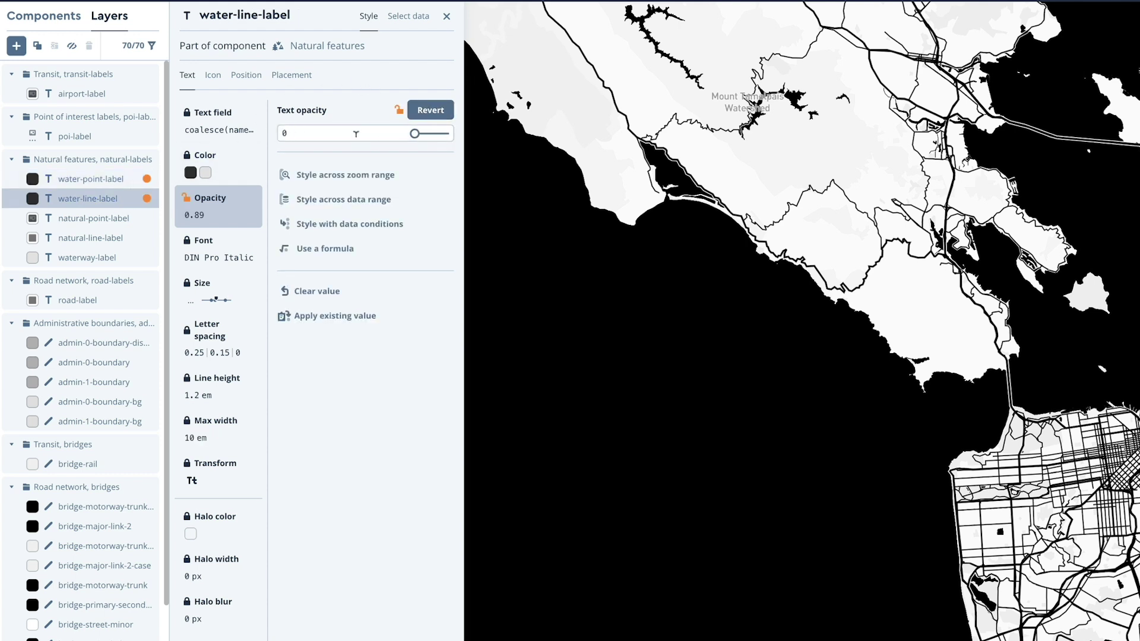
# Override the text opacity of the natural-point-label, natural-line-label and waterway-label layers, lowering it to 0.
pyautogui.click(107, 218)
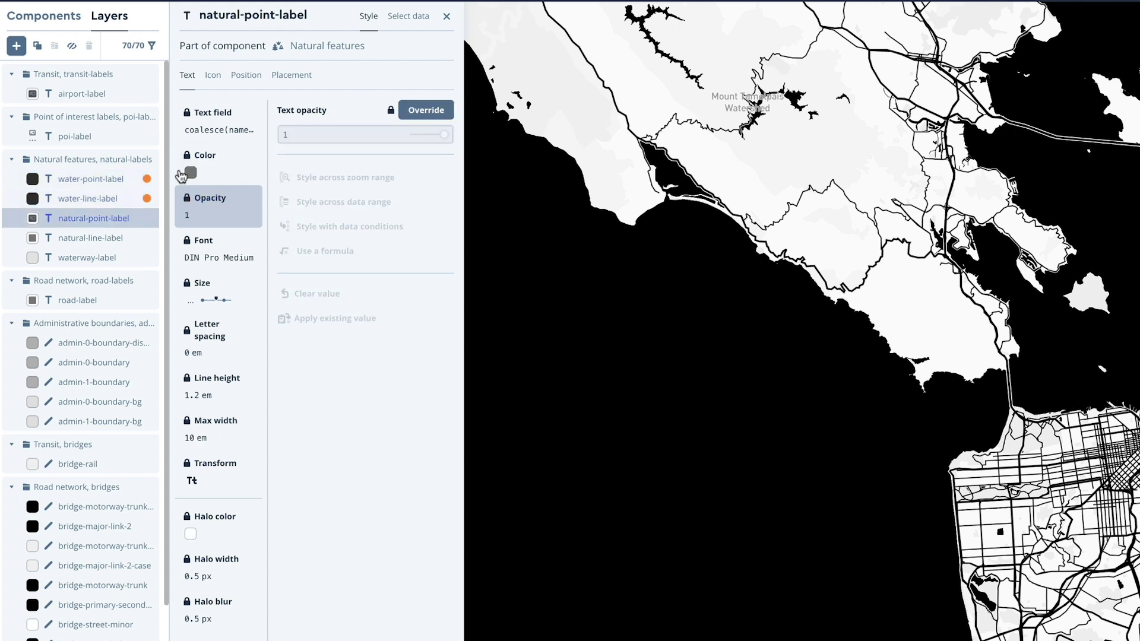
pyautogui.click(420, 110)
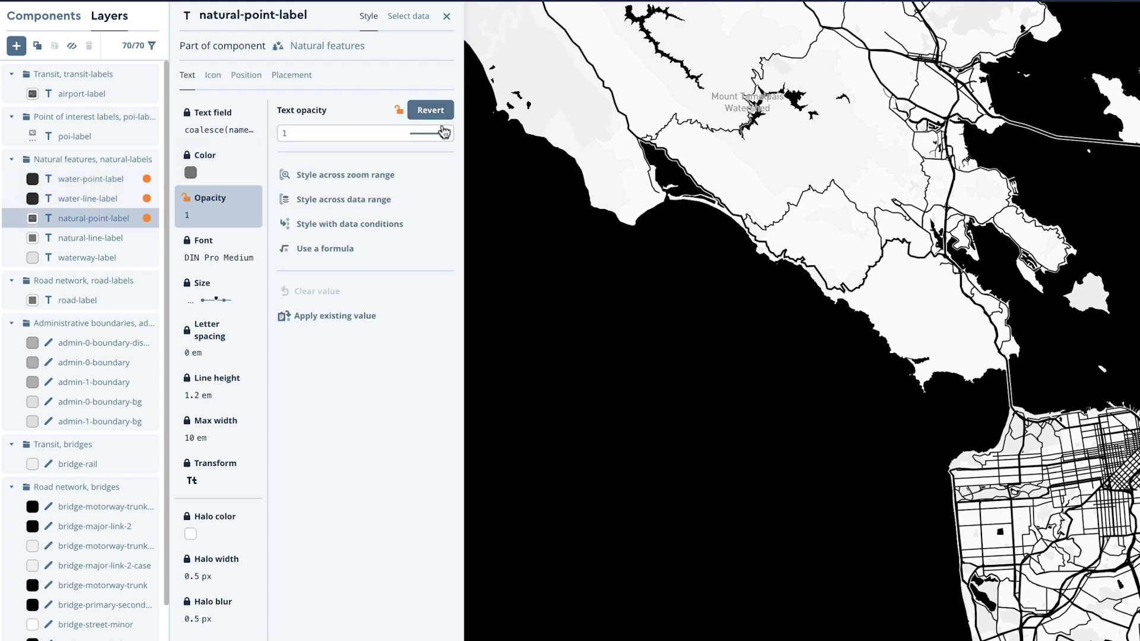
pyautogui.click(115, 237)
pyautogui.click(431, 115)
pyautogui.moveTo(444, 133); pyautogui.dragTo(360, 134)
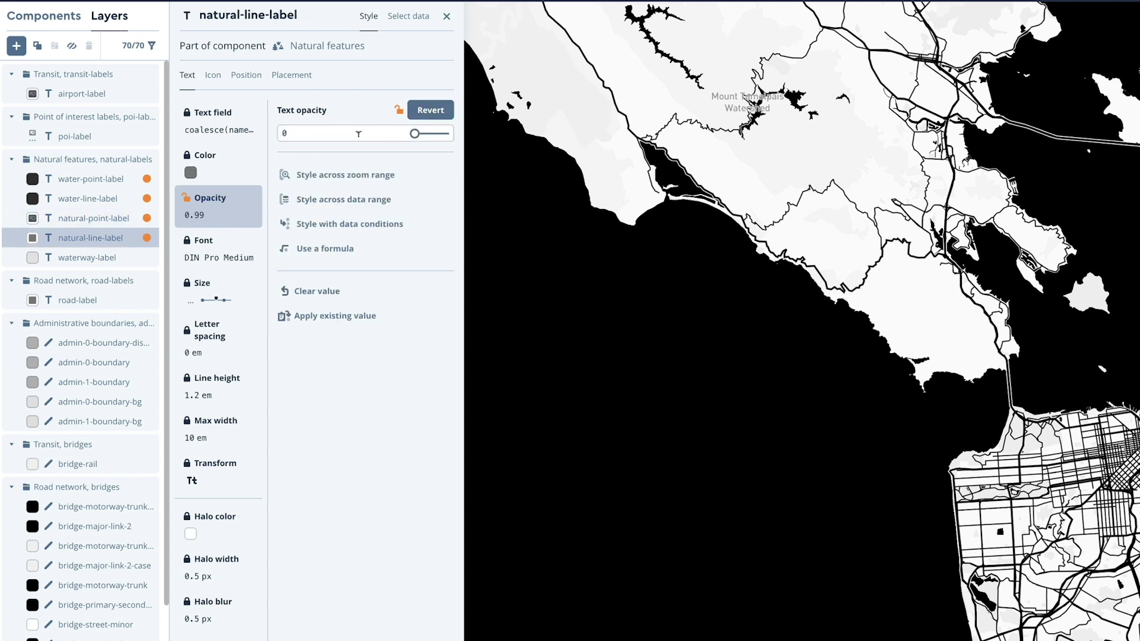
pyautogui.click(116, 258)
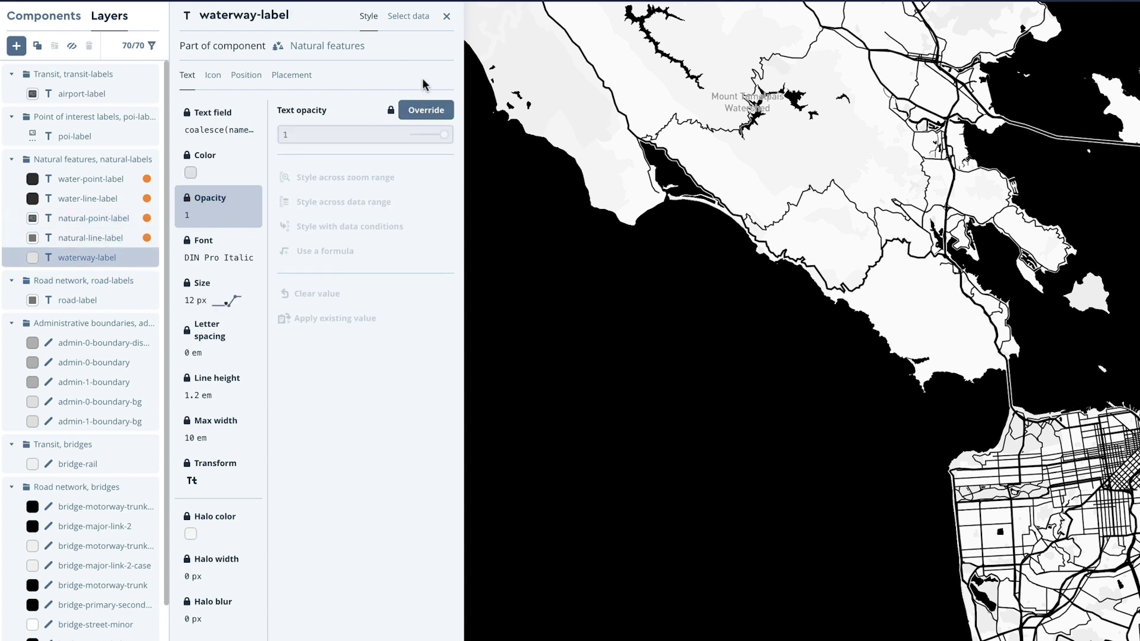
pyautogui.click(419, 110)
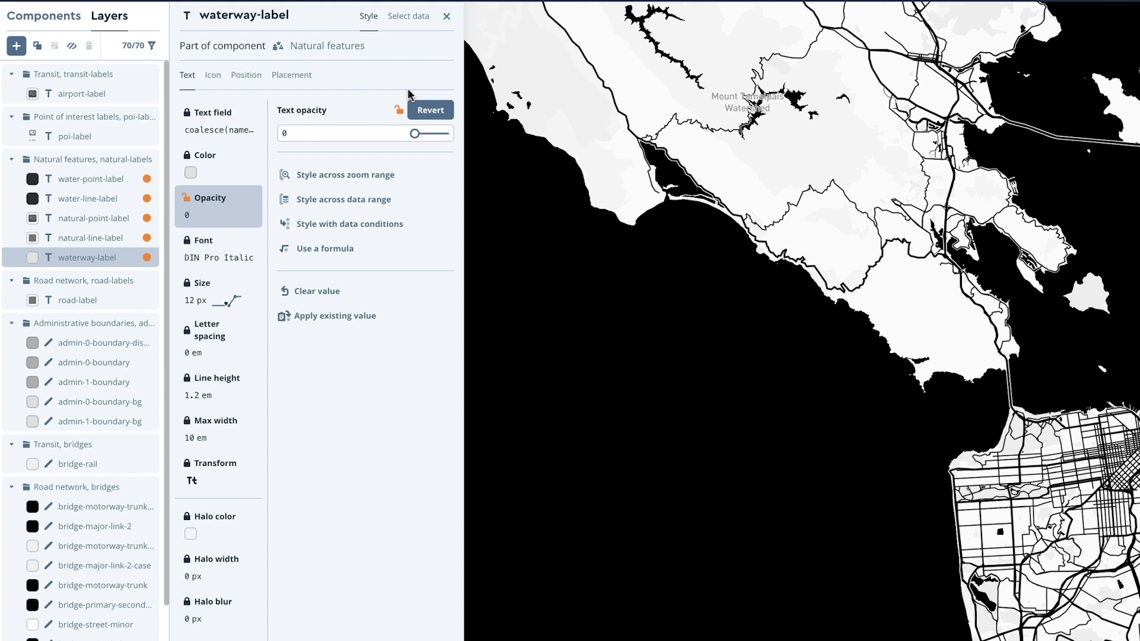
# Override the text opacity of the poi-label layer in the point of interest labels group, lowering it to 0.
pyautogui.click(92, 119)
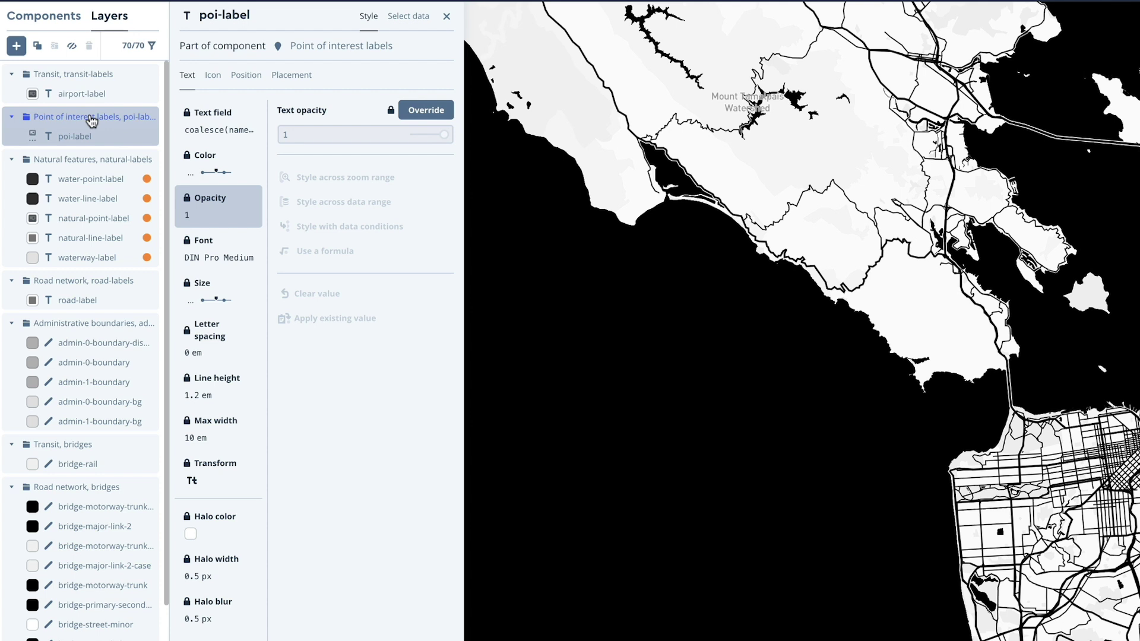
pyautogui.click(436, 118)
pyautogui.moveTo(441, 137); pyautogui.dragTo(306, 136)
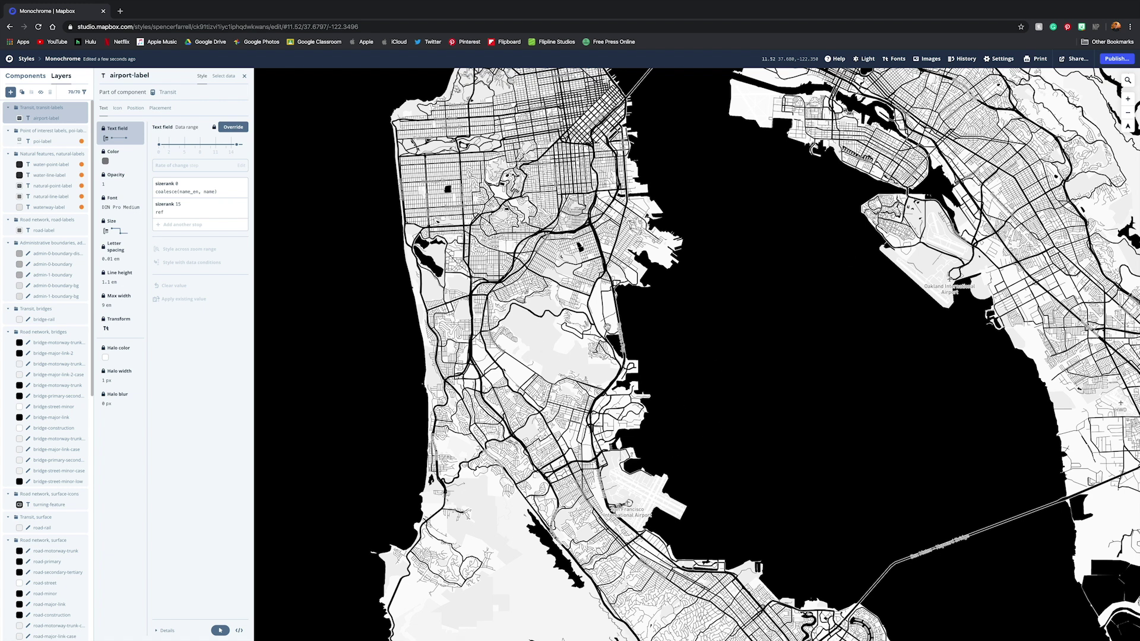
# Pick the bay on the map and open the style properties of its water layer.
pyautogui.moveTo(669, 222); pyautogui.dragTo(674, 261)
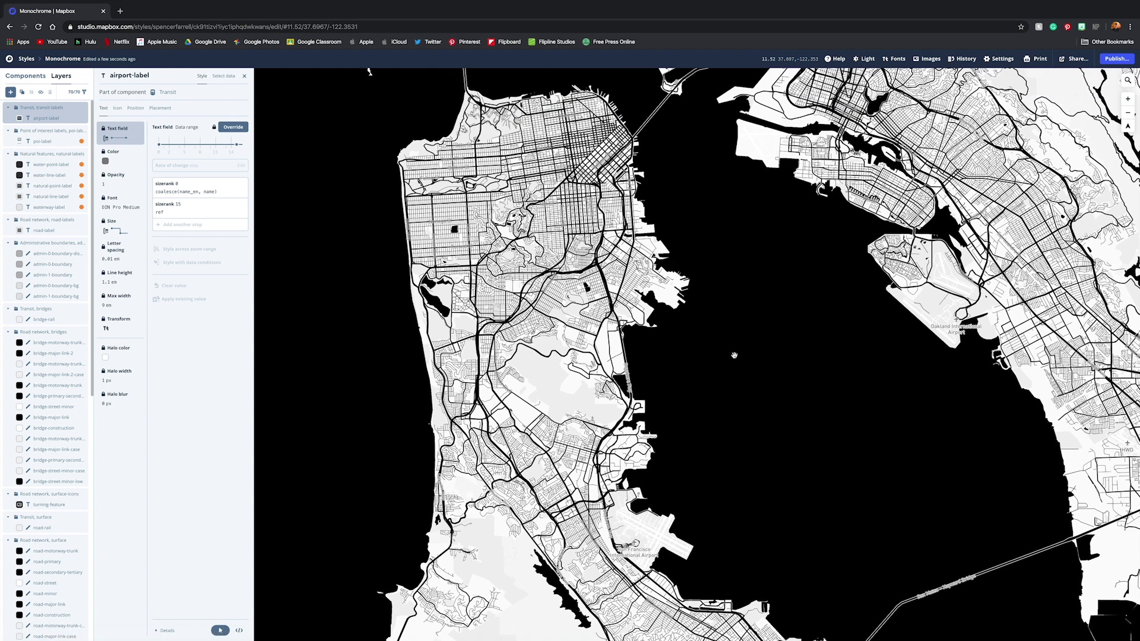
pyautogui.click(720, 380)
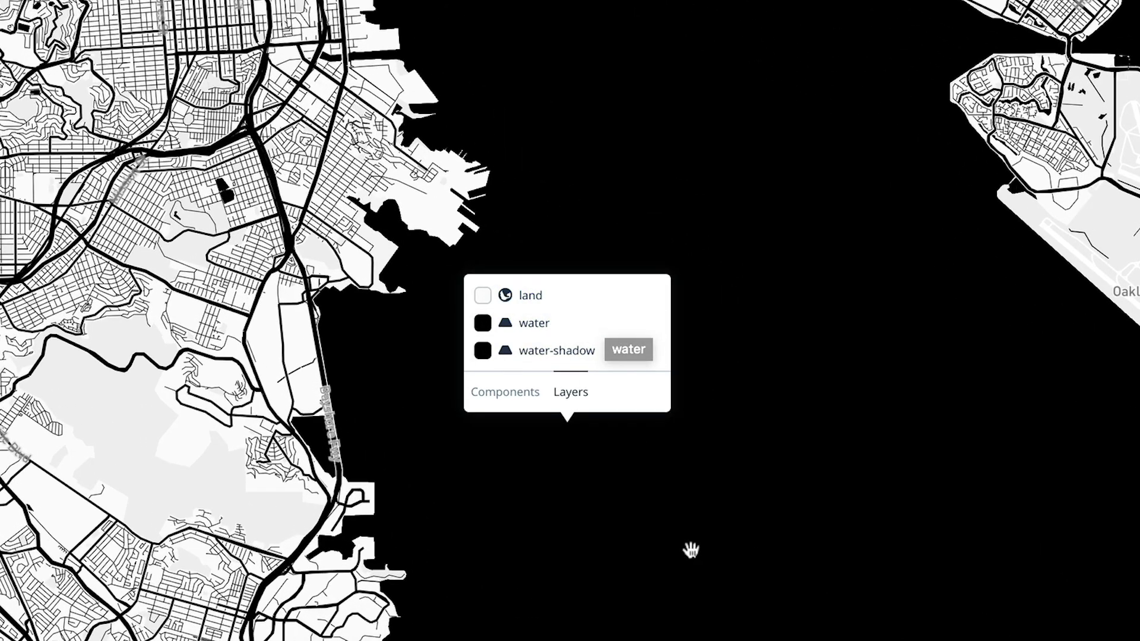
pyautogui.click(608, 323)
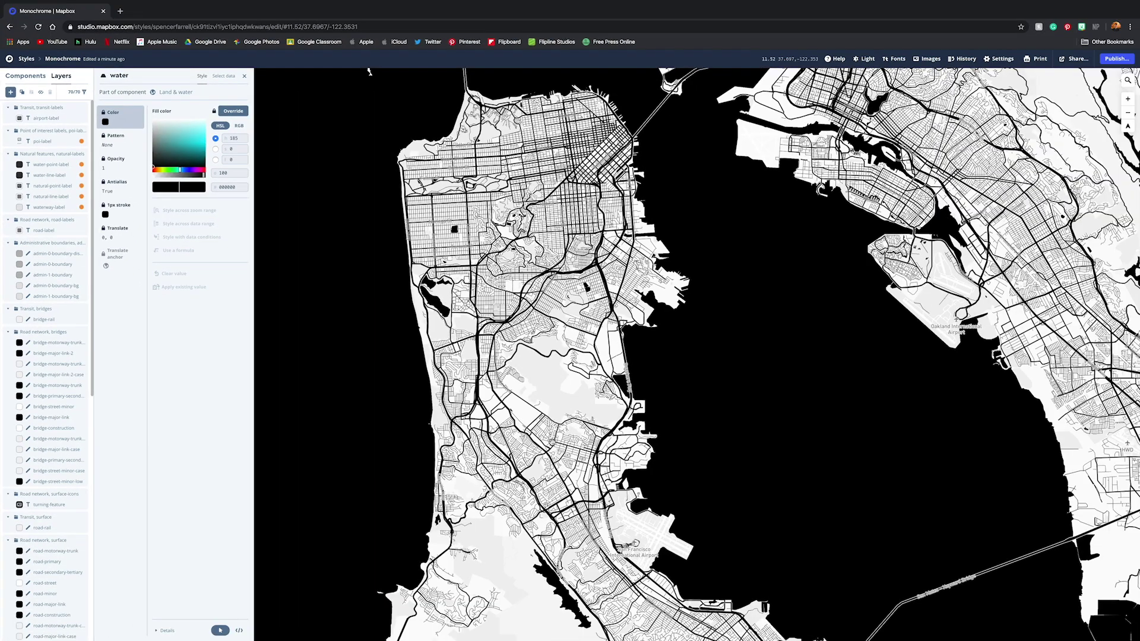
# Select the airport-label layer from the San Francisco International Airport label and override its text opacity with 0.
pyautogui.moveTo(634, 549); pyautogui.dragTo(604, 443)
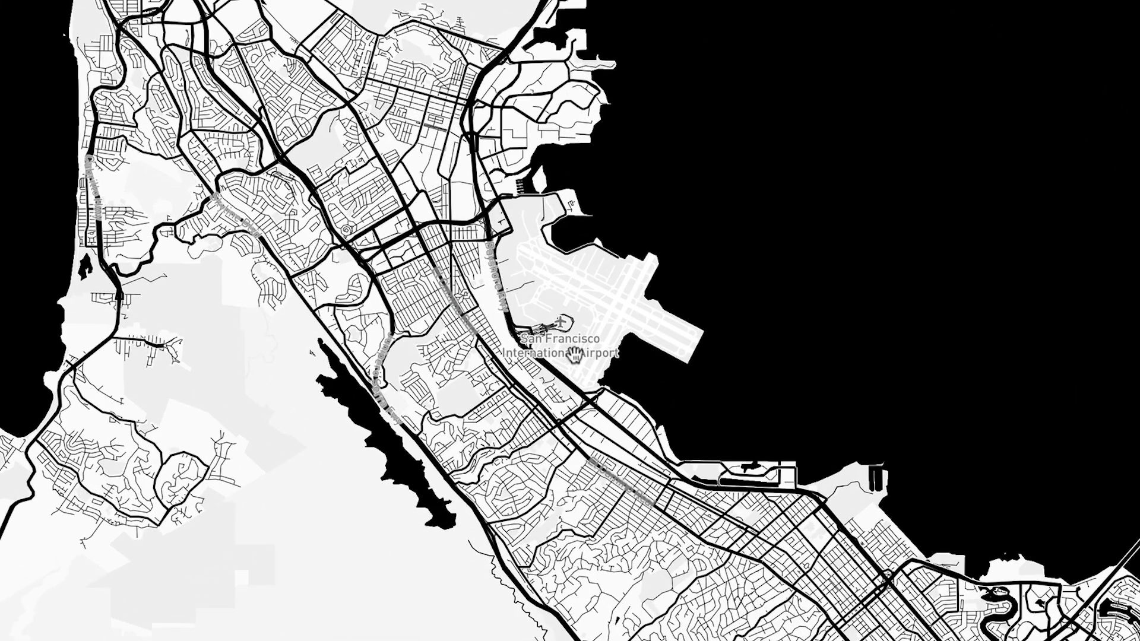
pyautogui.click(569, 355)
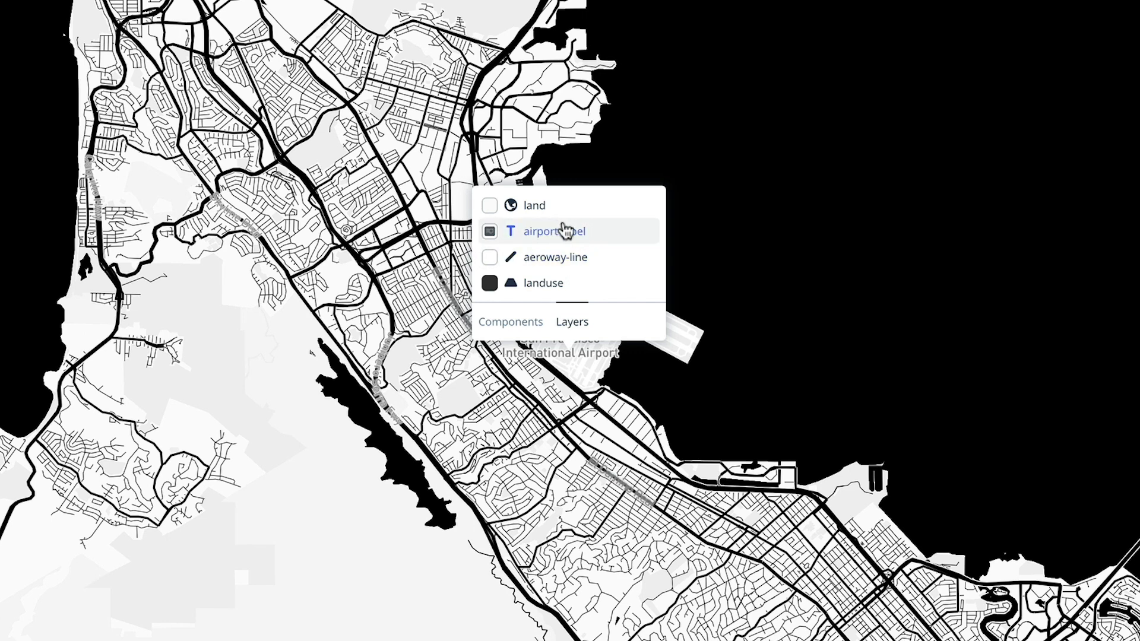
pyautogui.click(605, 232)
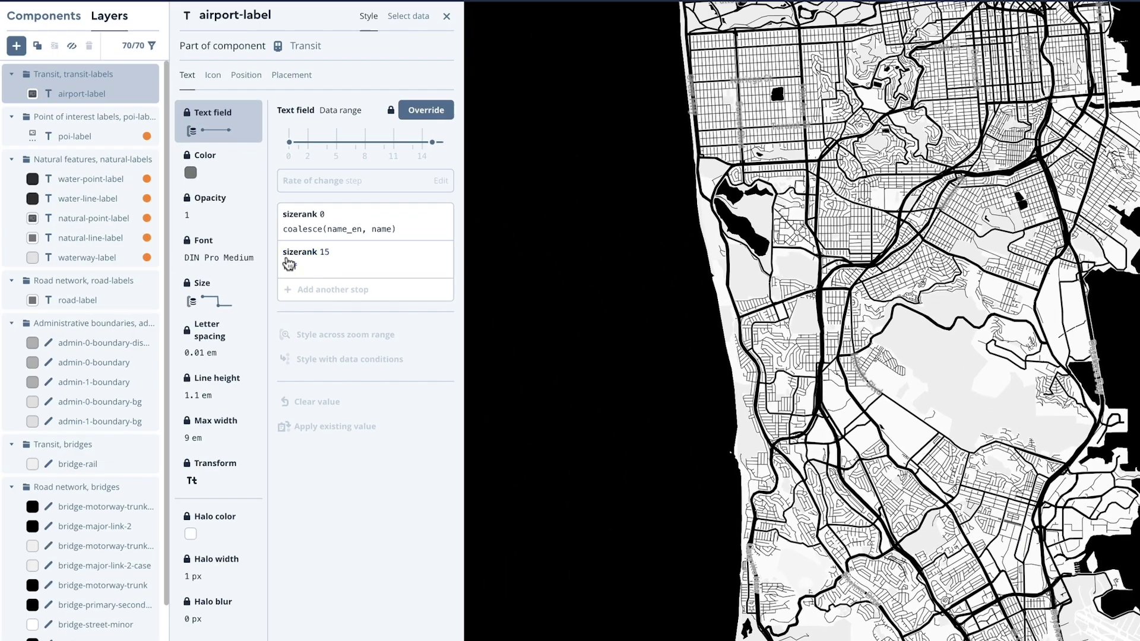
pyautogui.click(244, 204)
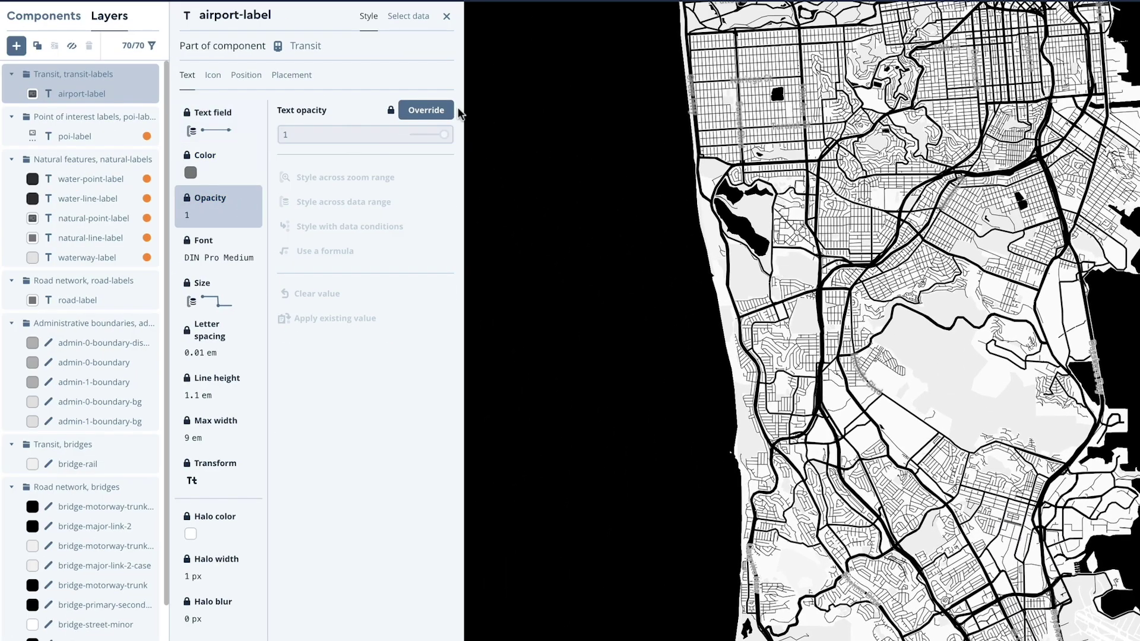
pyautogui.click(434, 110)
pyautogui.moveTo(444, 132); pyautogui.dragTo(373, 136)
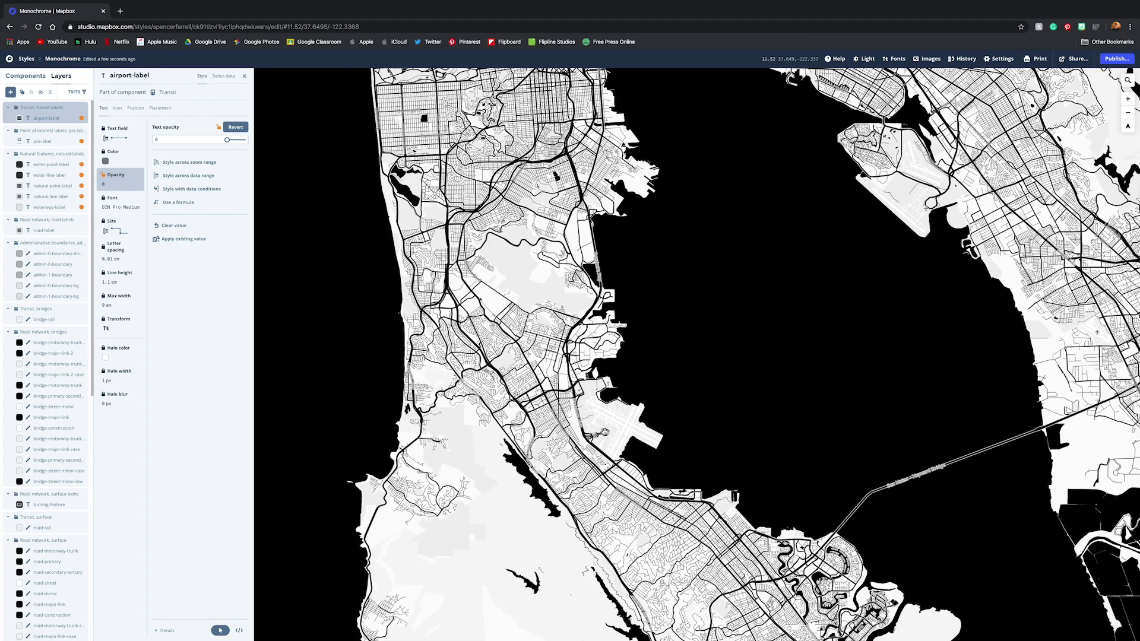
# Select the airport-label layer from the airport's icon on the map and override its icon opacity with 0.
pyautogui.scroll(5, 597, 433)
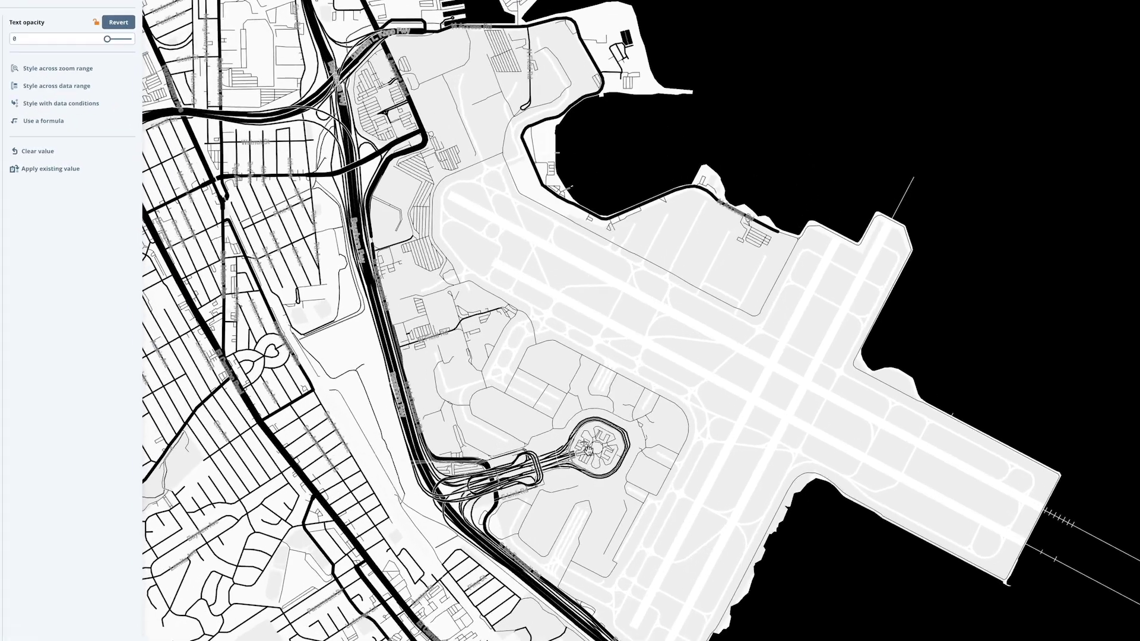
pyautogui.click(587, 448)
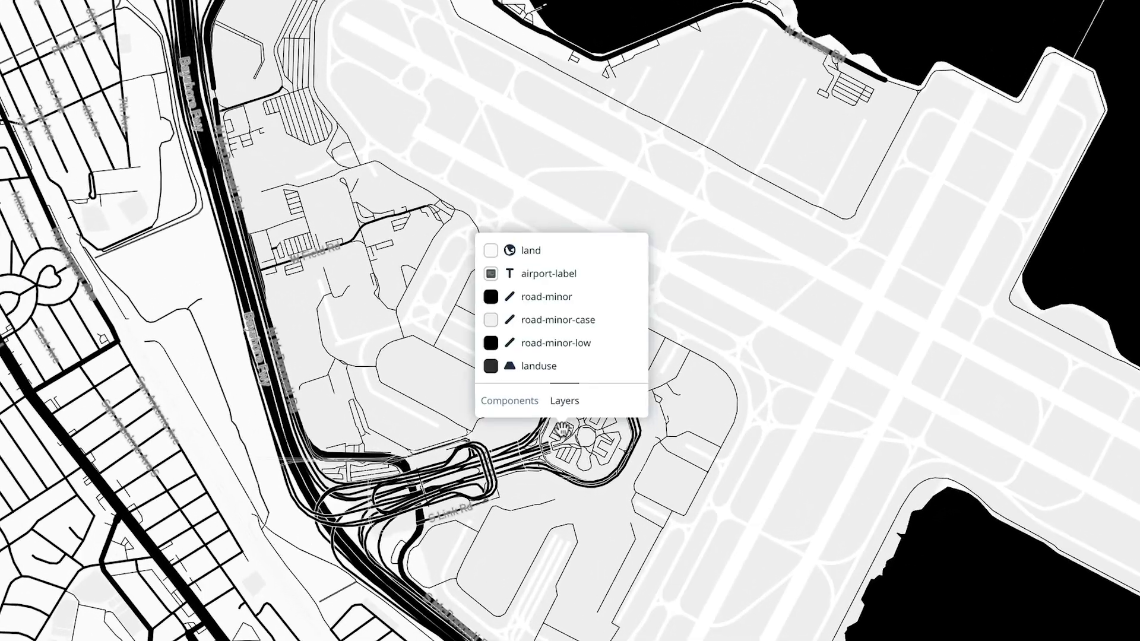
pyautogui.click(572, 279)
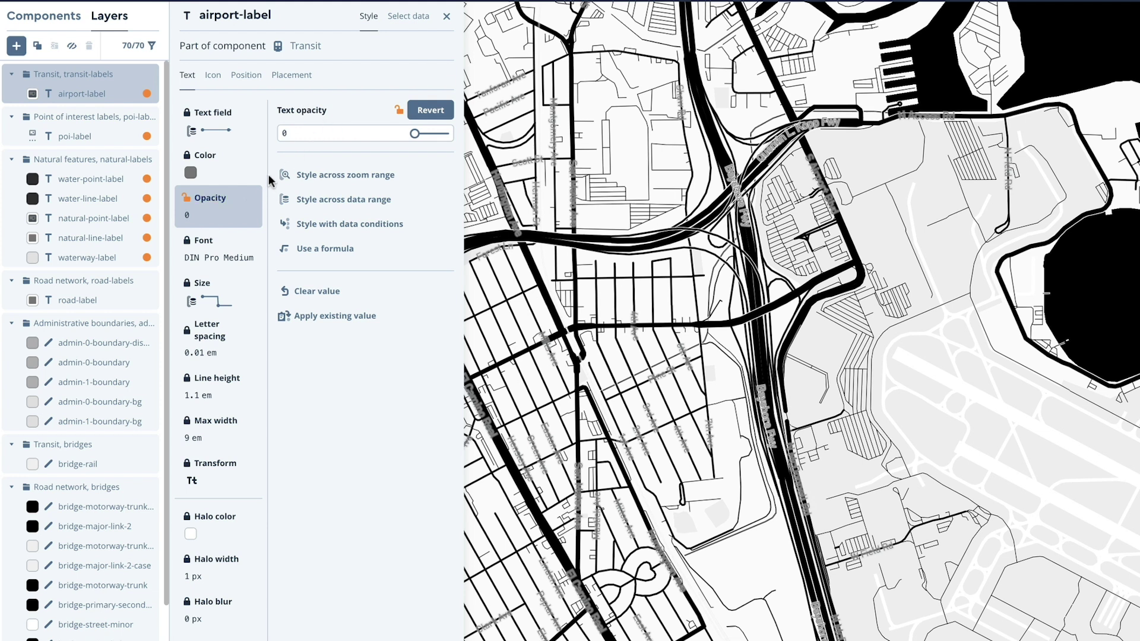
pyautogui.click(212, 74)
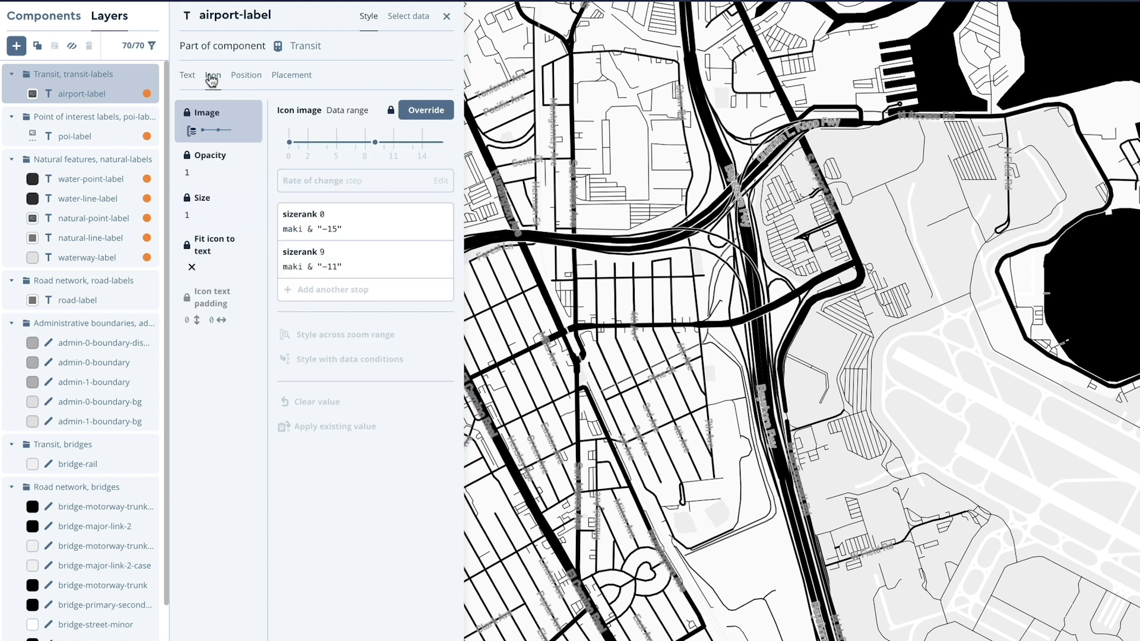
pyautogui.click(221, 155)
pyautogui.click(423, 110)
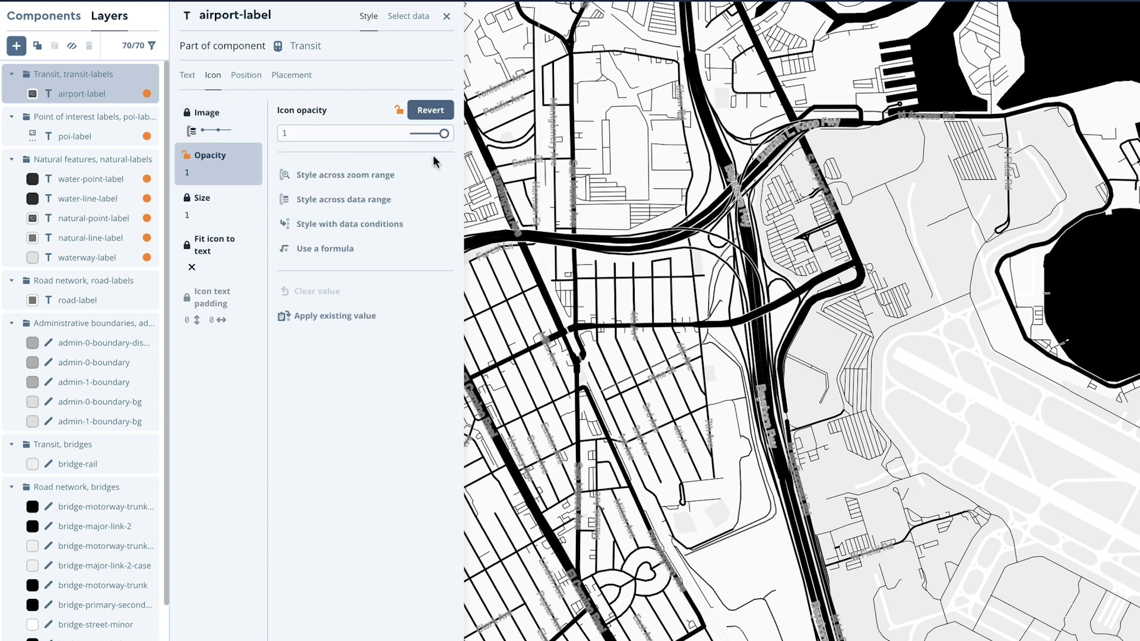
pyautogui.moveTo(444, 133); pyautogui.dragTo(368, 133)
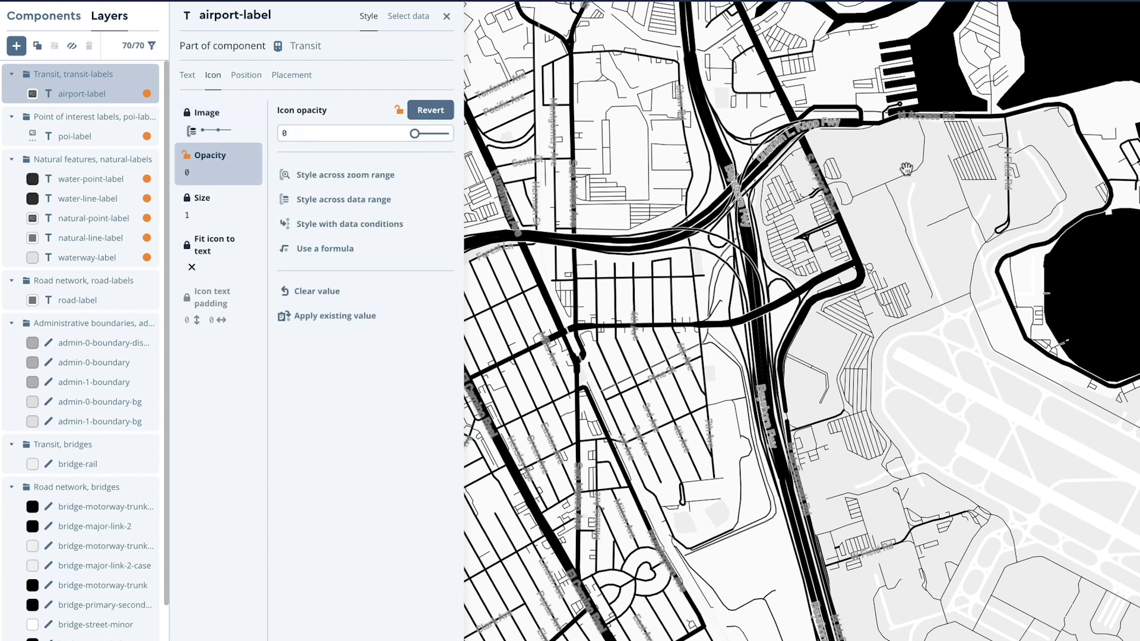
# Select the road-label layer from a motorway label on the map.
pyautogui.click(790, 134)
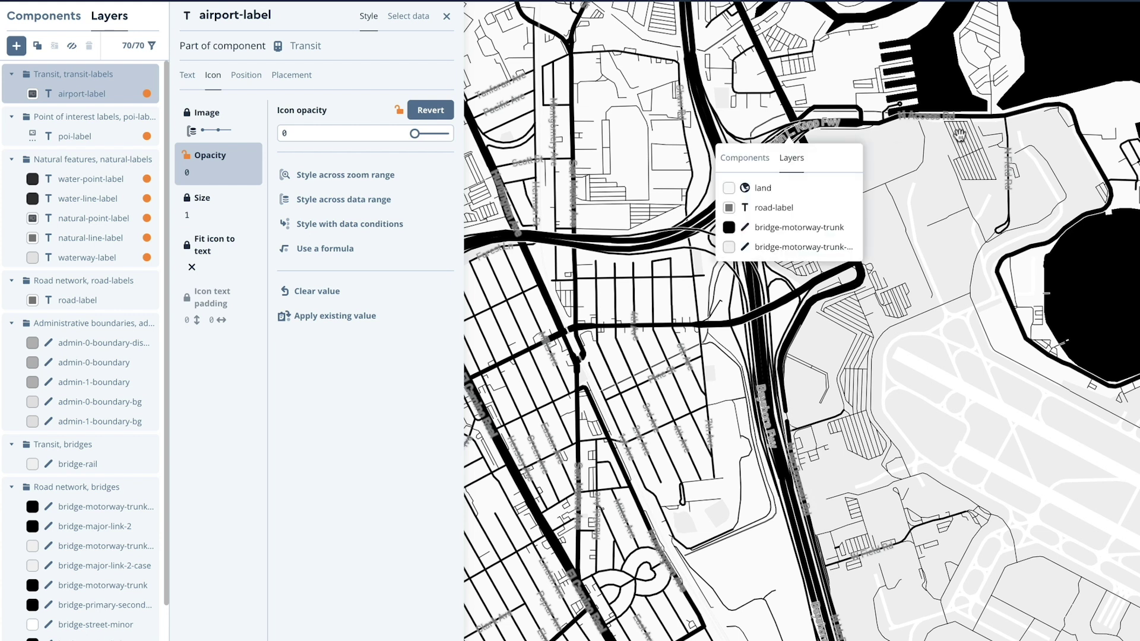
pyautogui.click(853, 204)
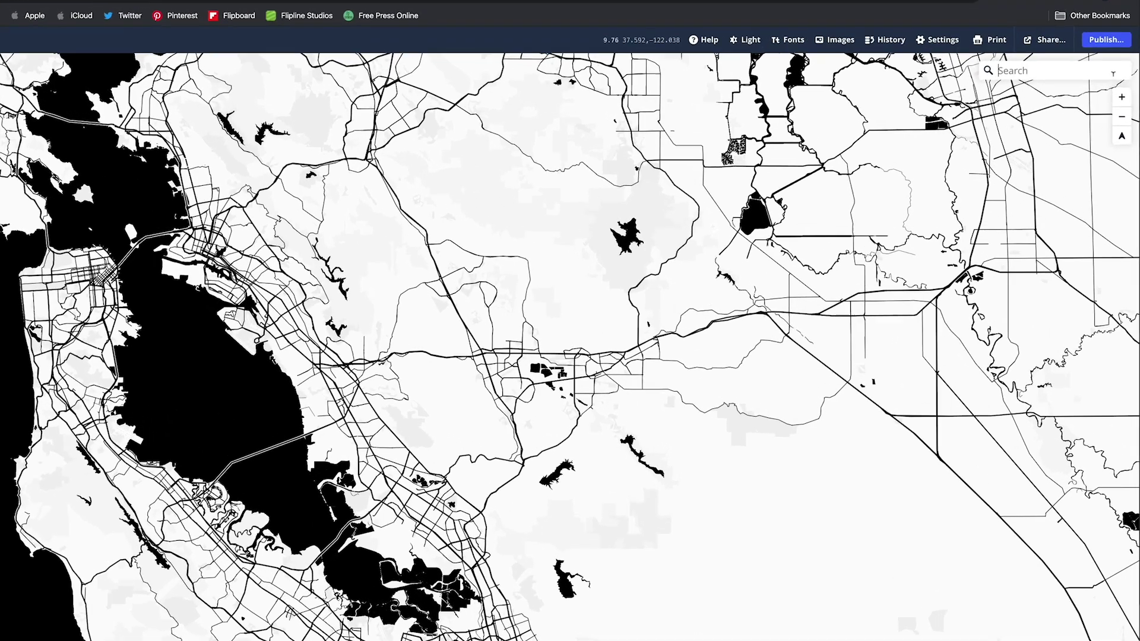
# Search the map for "san antonio texas", go to that city and frame its whole ring road in view.
pyautogui.write('san antonio')
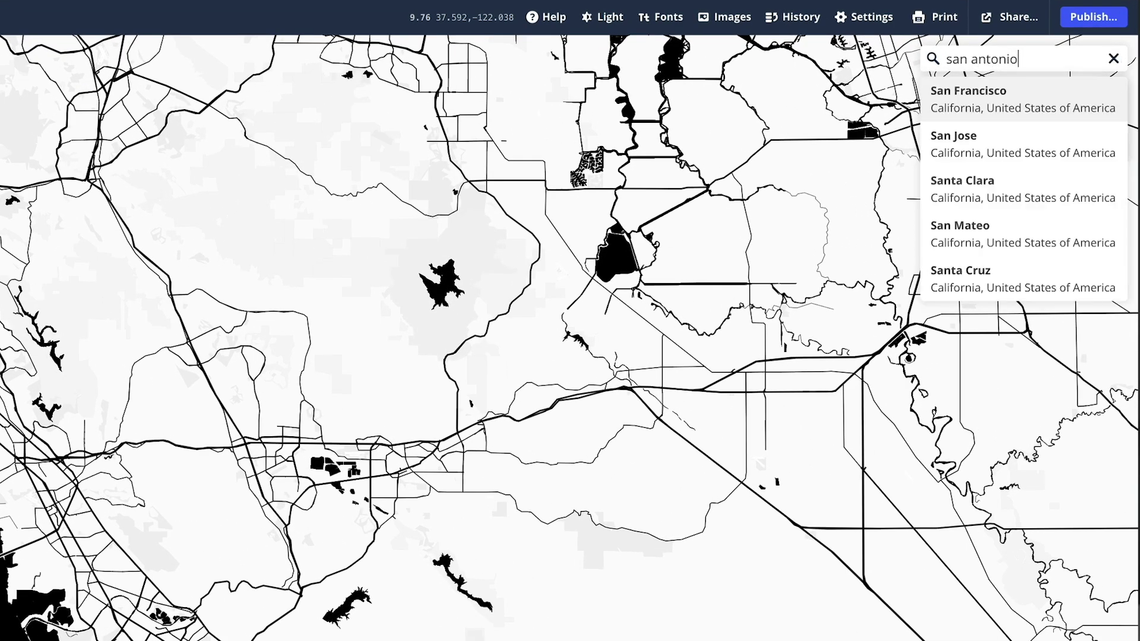
pyautogui.write(' texas')
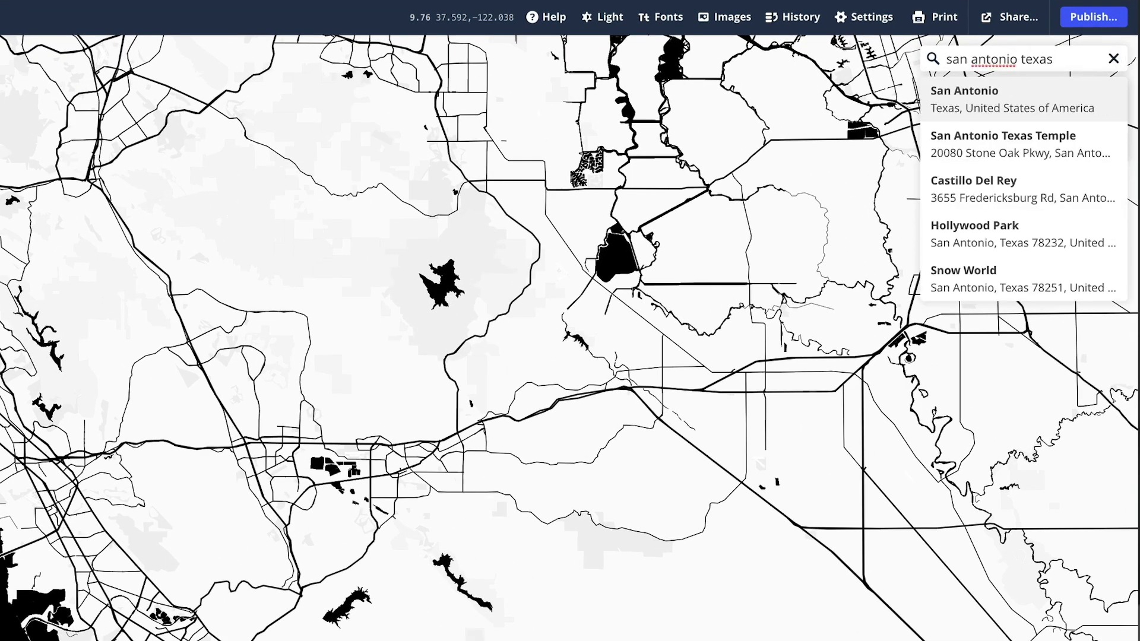
pyautogui.press('Return')
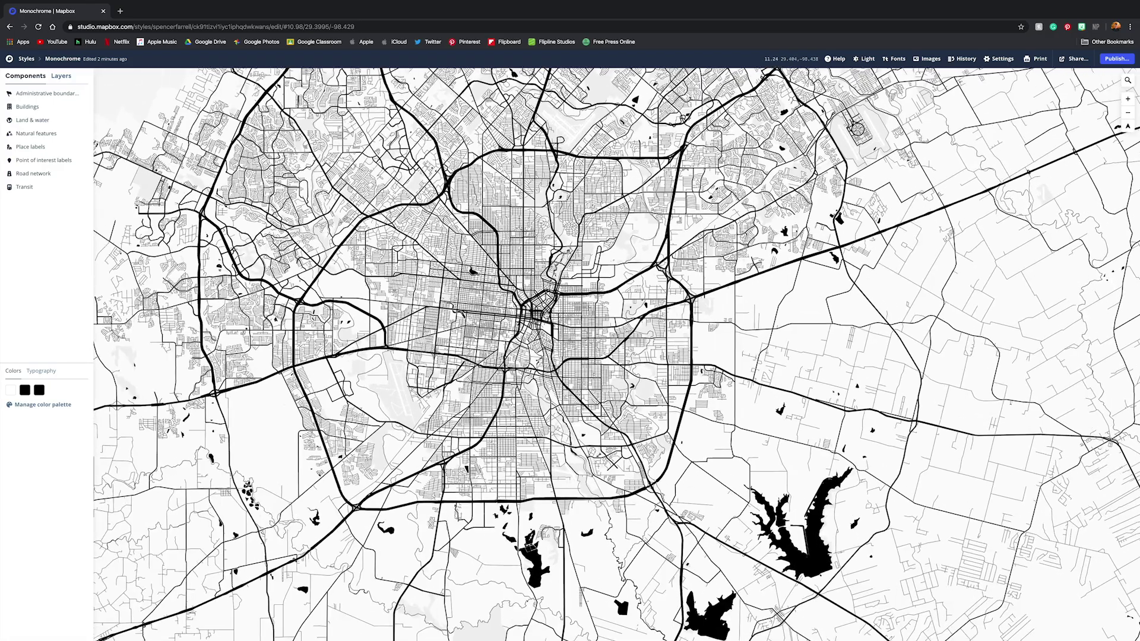
pyautogui.scroll(-2, 546, 328)
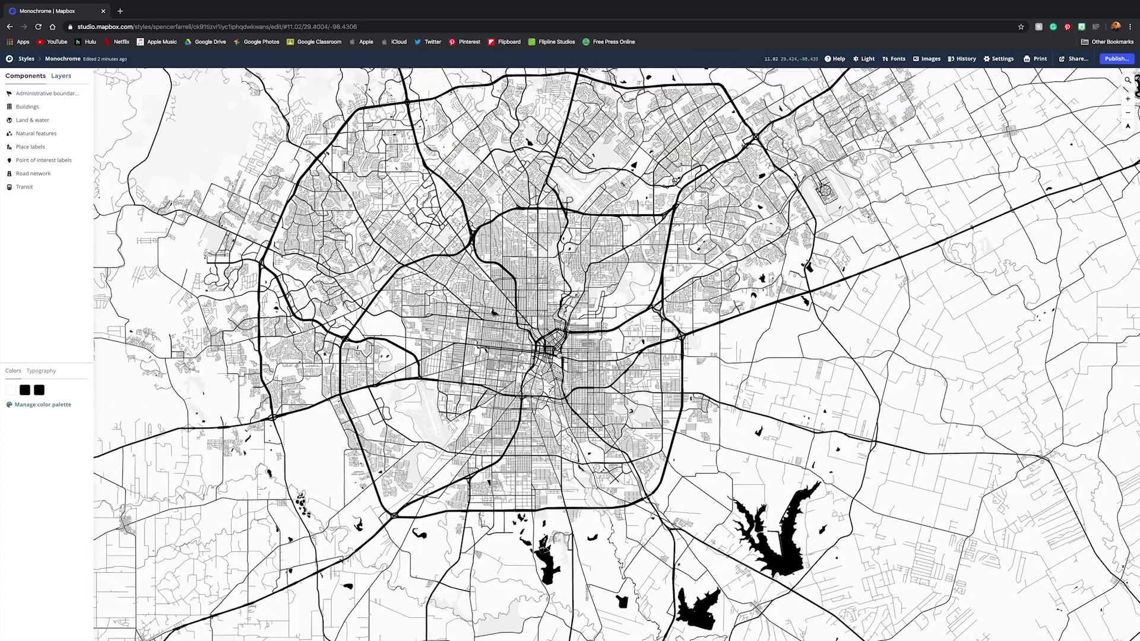
pyautogui.moveTo(594, 327); pyautogui.dragTo(618, 392)
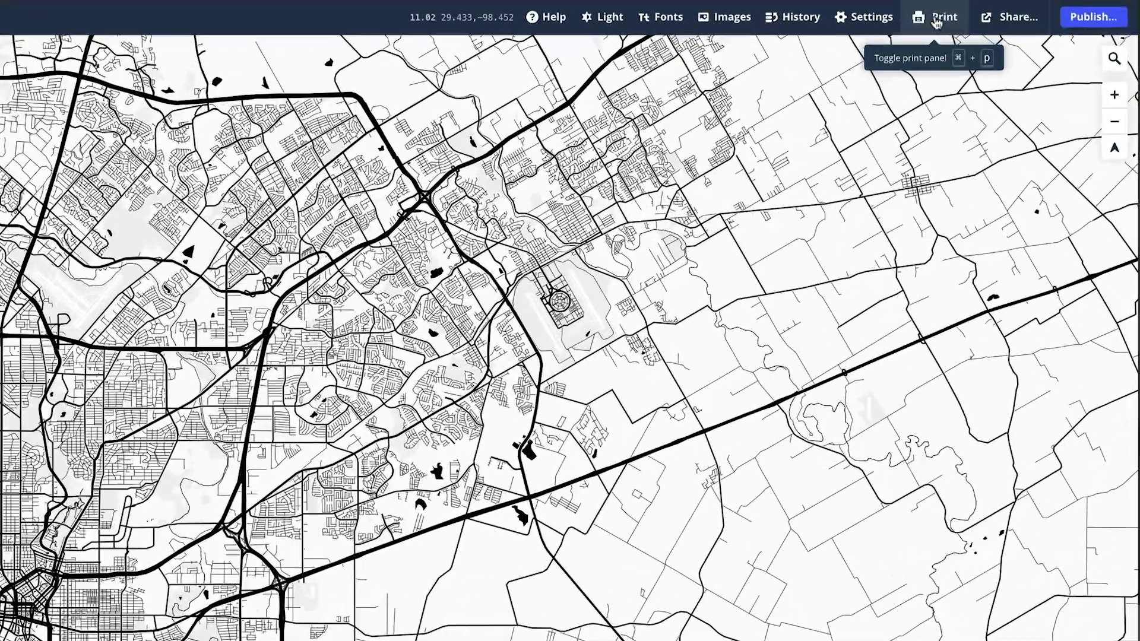
# Export the San Antonio map for print as a 20 x 20 in png at 400 ppi.
pyautogui.click(936, 22)
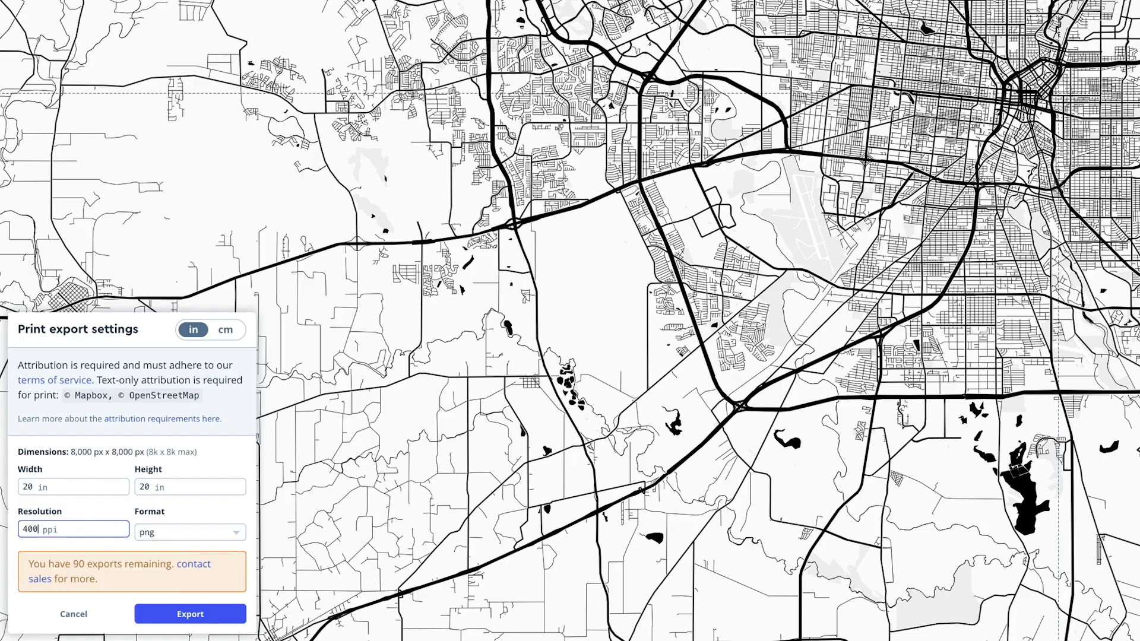
pyautogui.write('0')
pyautogui.press('BackSpace')
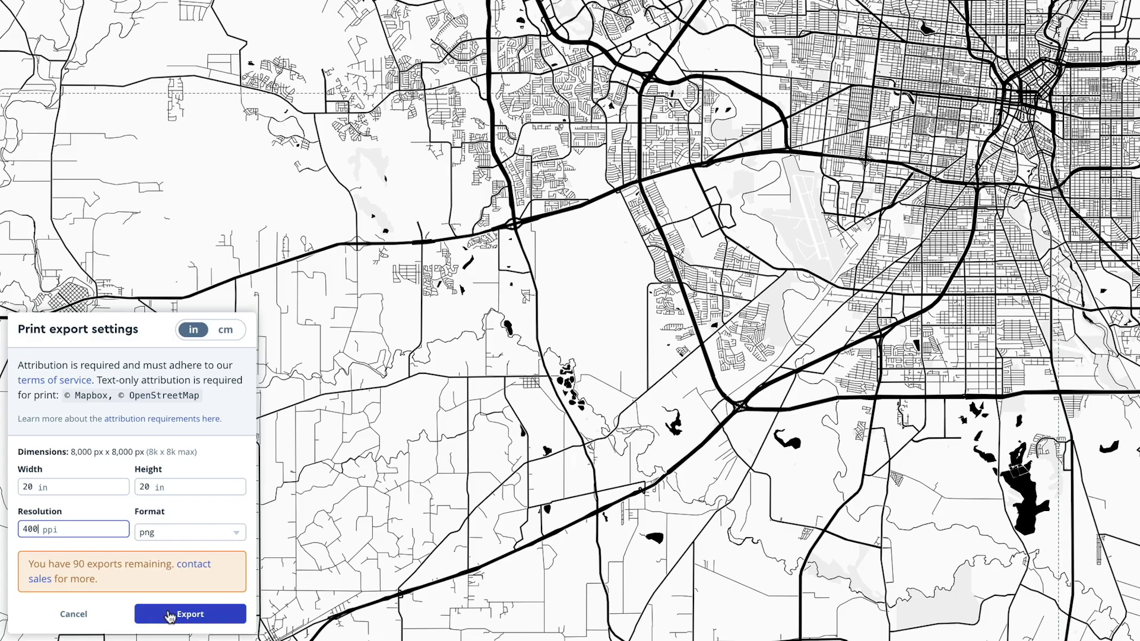
pyautogui.click(174, 615)
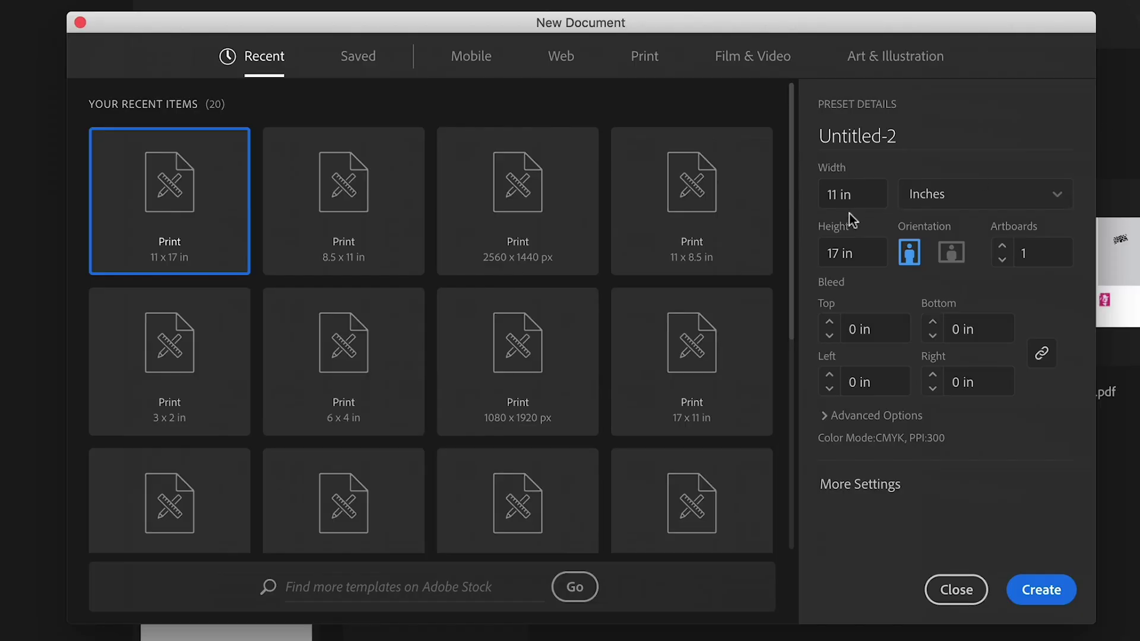
# Create an 11 x 17 in portrait document in Adobe Illustrator and place the map image about 17 in square from the artboard's upper-left corner.
pyautogui.press('Return')
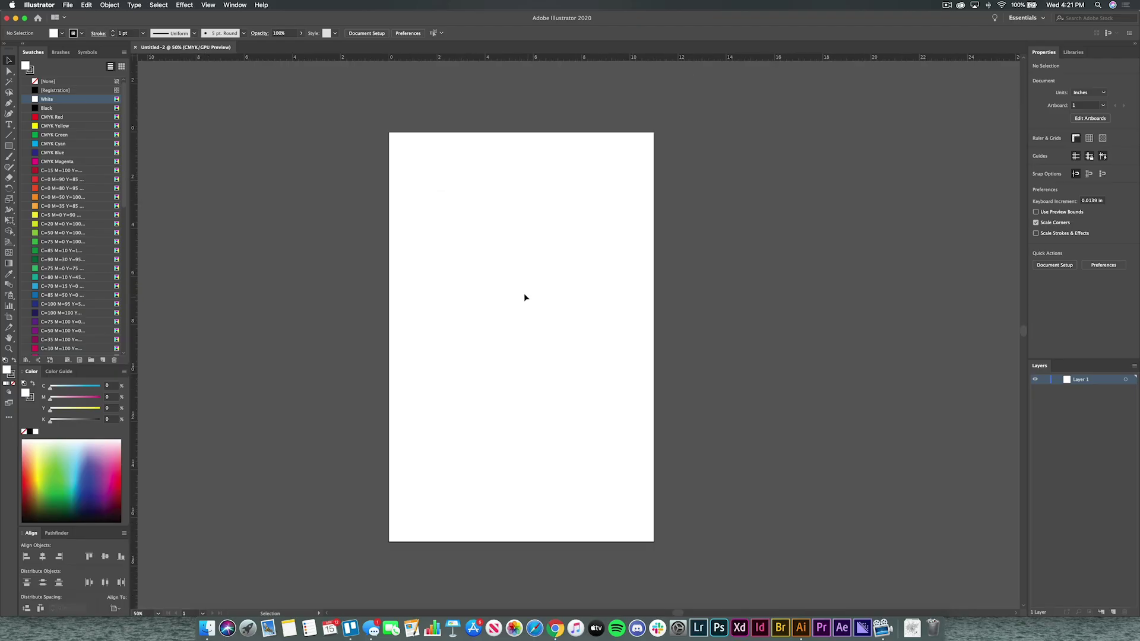
pyautogui.click(68, 5)
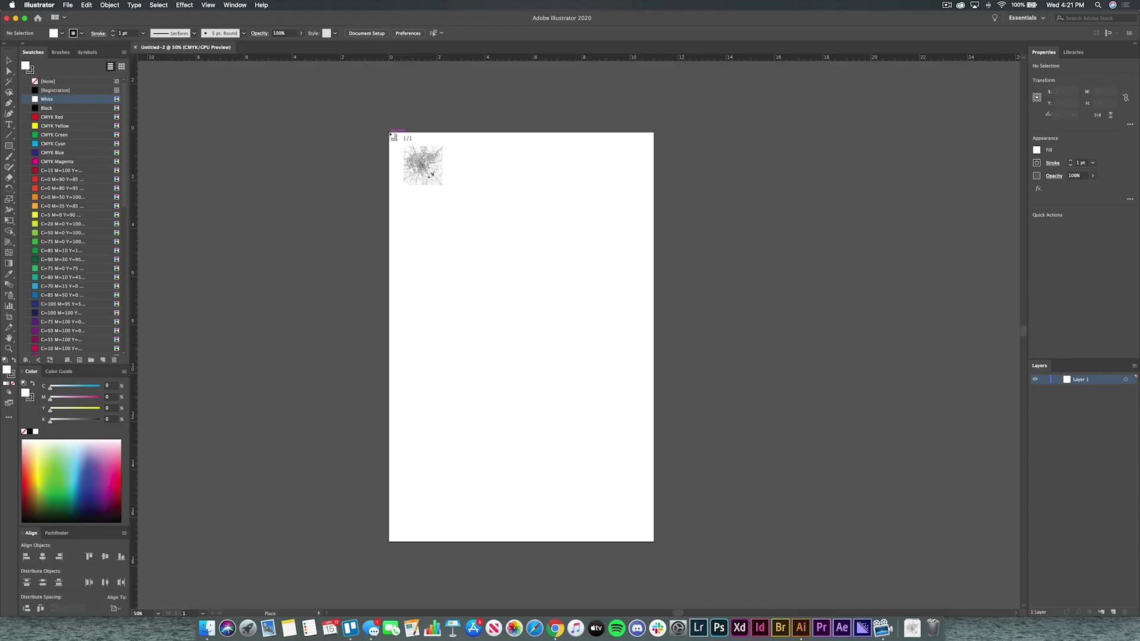
pyautogui.moveTo(389, 133); pyautogui.dragTo(826, 546)
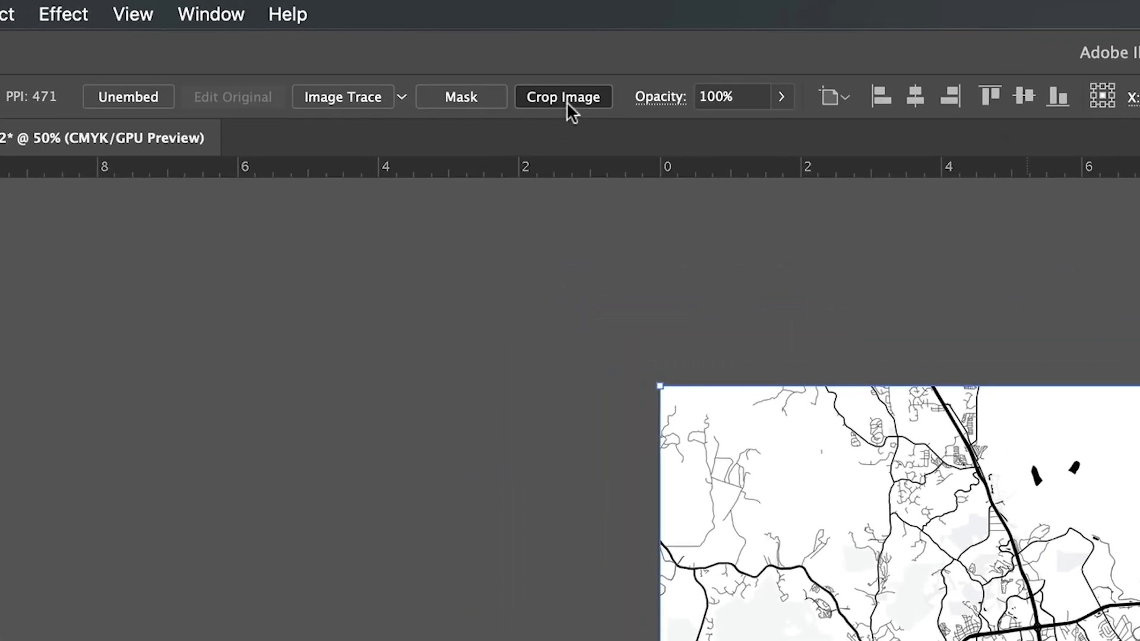
# Start cropping the placed map image and set the crop area to 11 in wide and 17 in high.
pyautogui.click(359, 35)
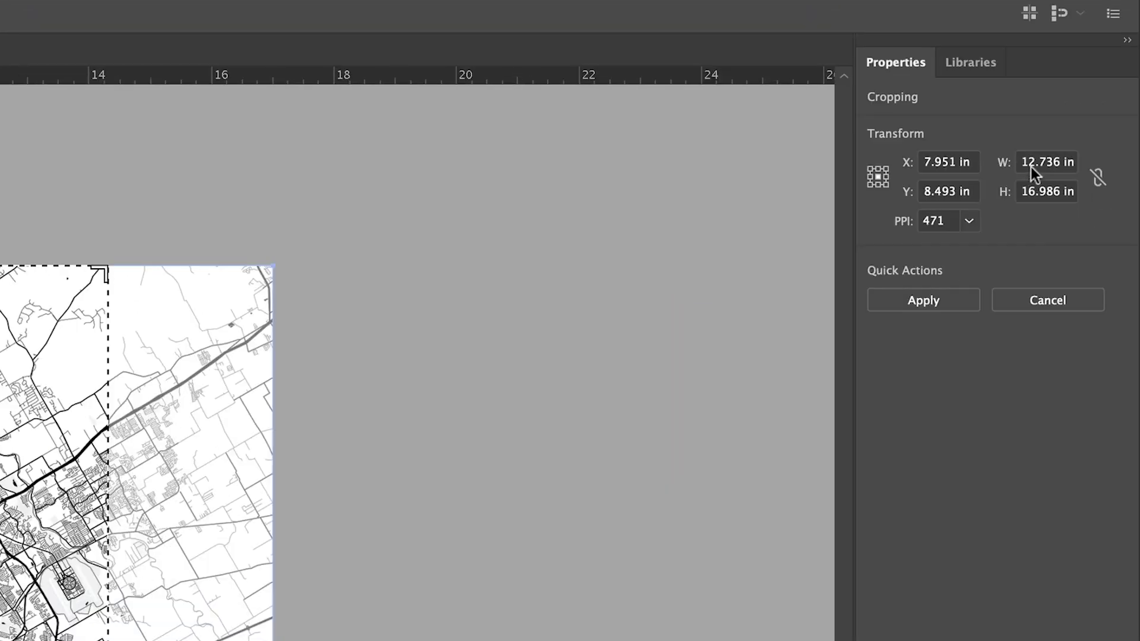
pyautogui.click(1034, 161)
pyautogui.write('11')
pyautogui.press('Tab')
pyautogui.write('17')
pyautogui.press('Tab')
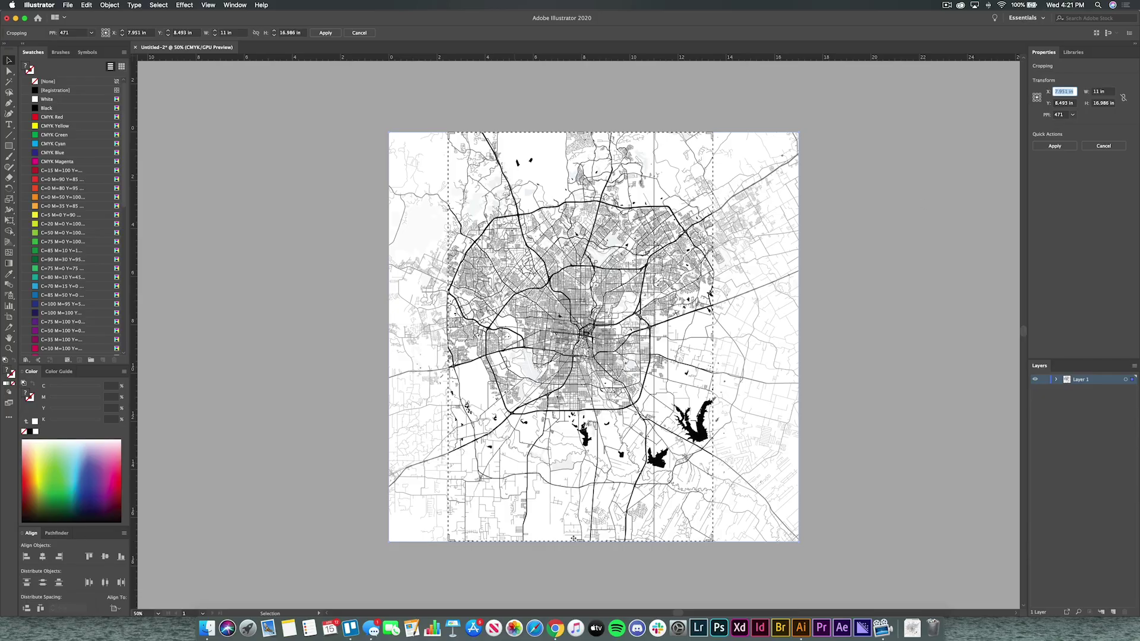
# Shift the crop frame about 0.11 in to the left over the city and apply the crop.
pyautogui.moveTo(580, 541); pyautogui.dragTo(582, 553)
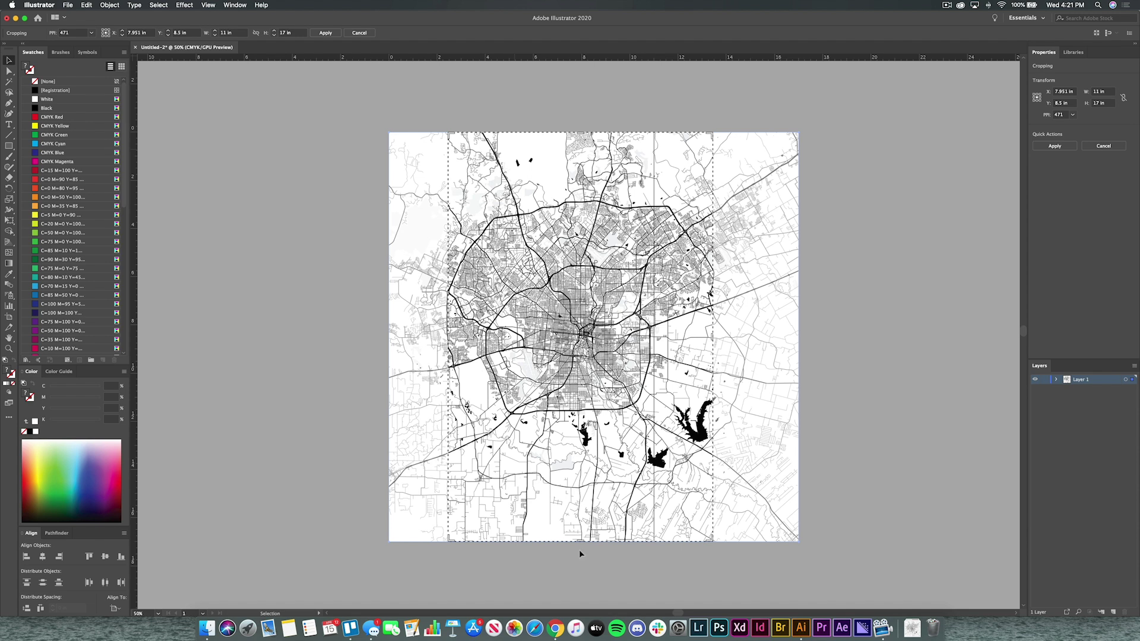
pyautogui.moveTo(592, 380); pyautogui.dragTo(590, 379)
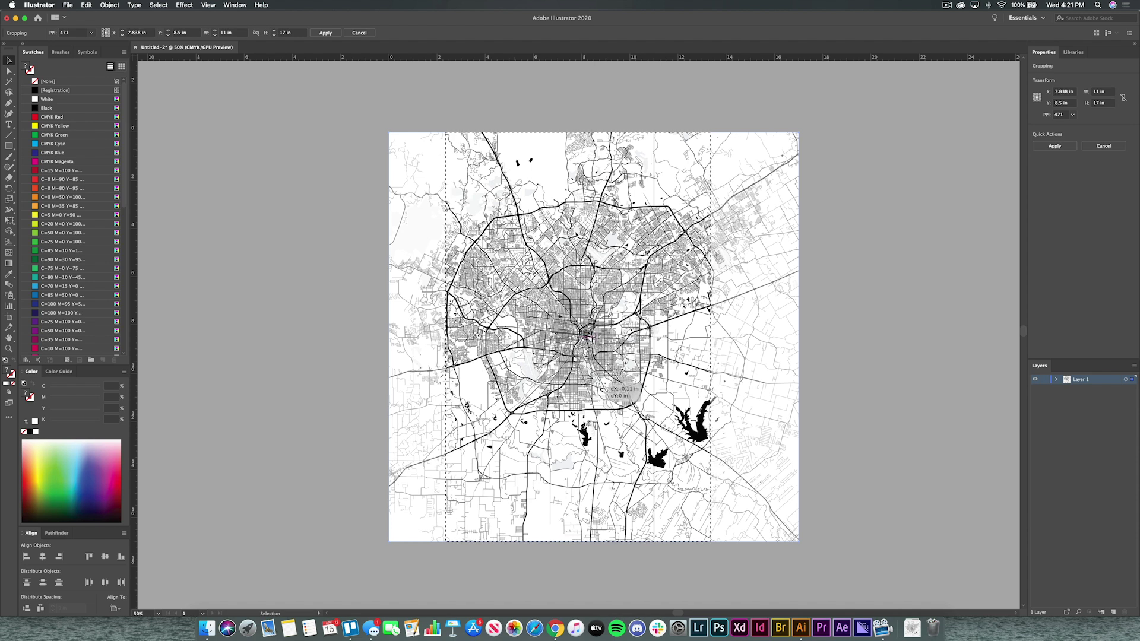
pyautogui.moveTo(589, 378); pyautogui.dragTo(590, 379)
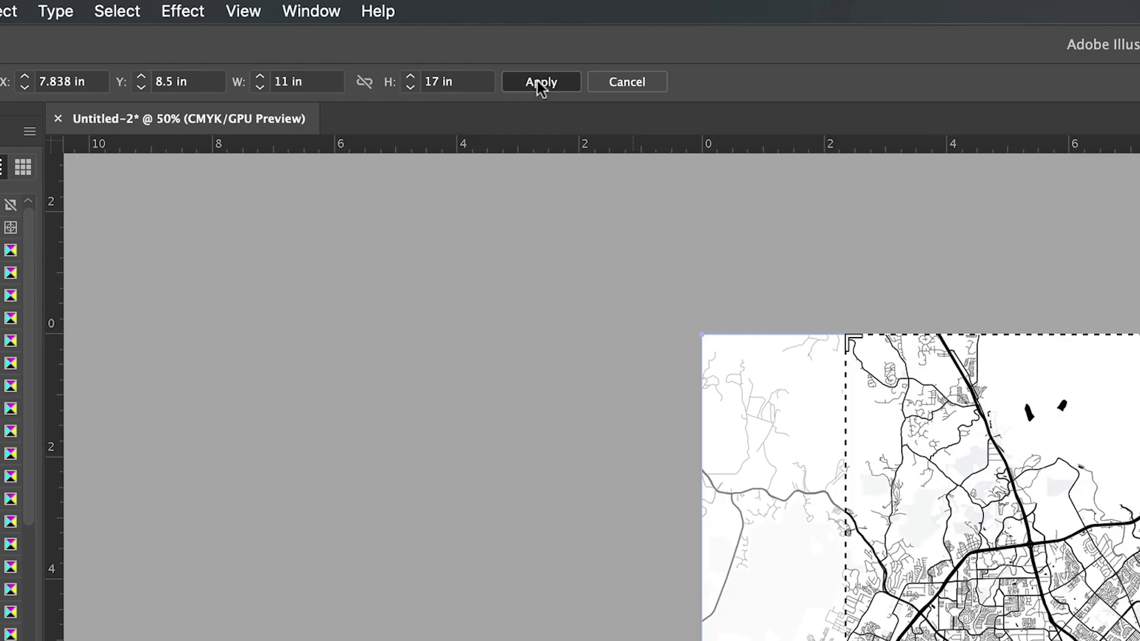
pyautogui.click(540, 83)
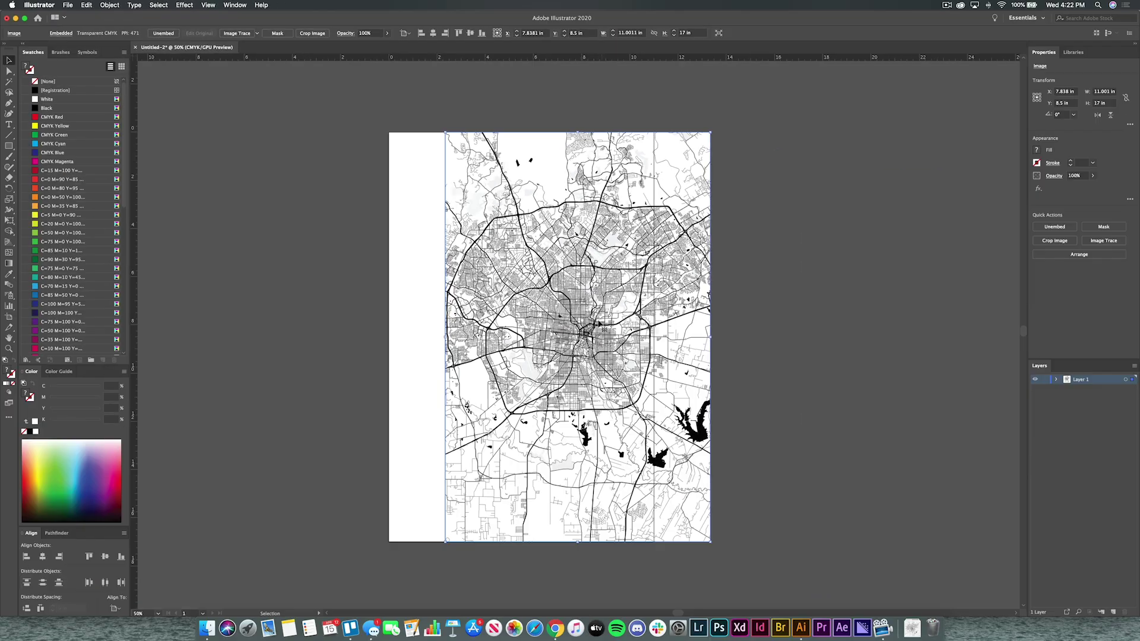
# Move the cropped map image to the left so that it covers the whole artboard.
pyautogui.press('shift+super+a')
pyautogui.moveTo(541, 303); pyautogui.dragTo(482, 295)
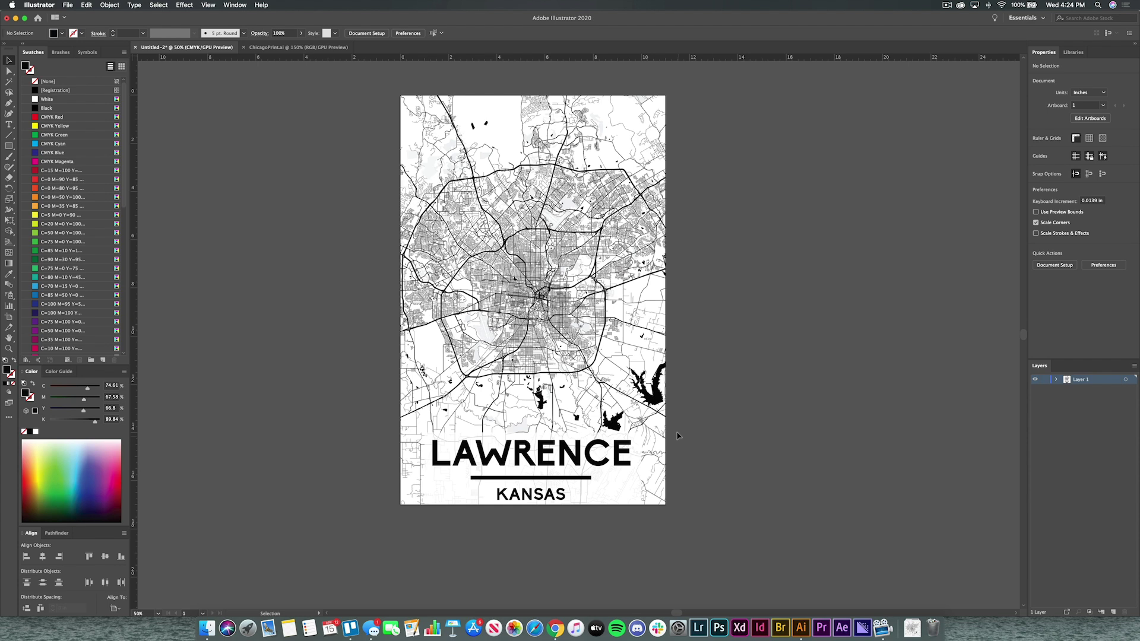
# Change the poster's LAWRENCE title to SAN ANTONIO and its KANSAS subtitle to TEXAS.
pyautogui.click(613, 481)
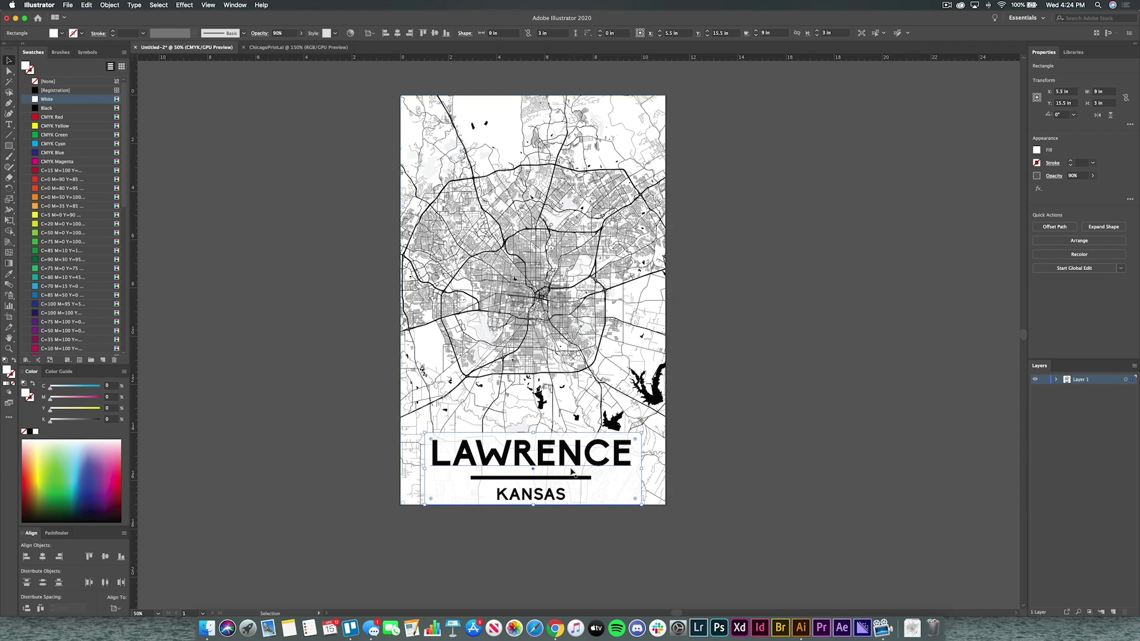
pyautogui.click(928, 447)
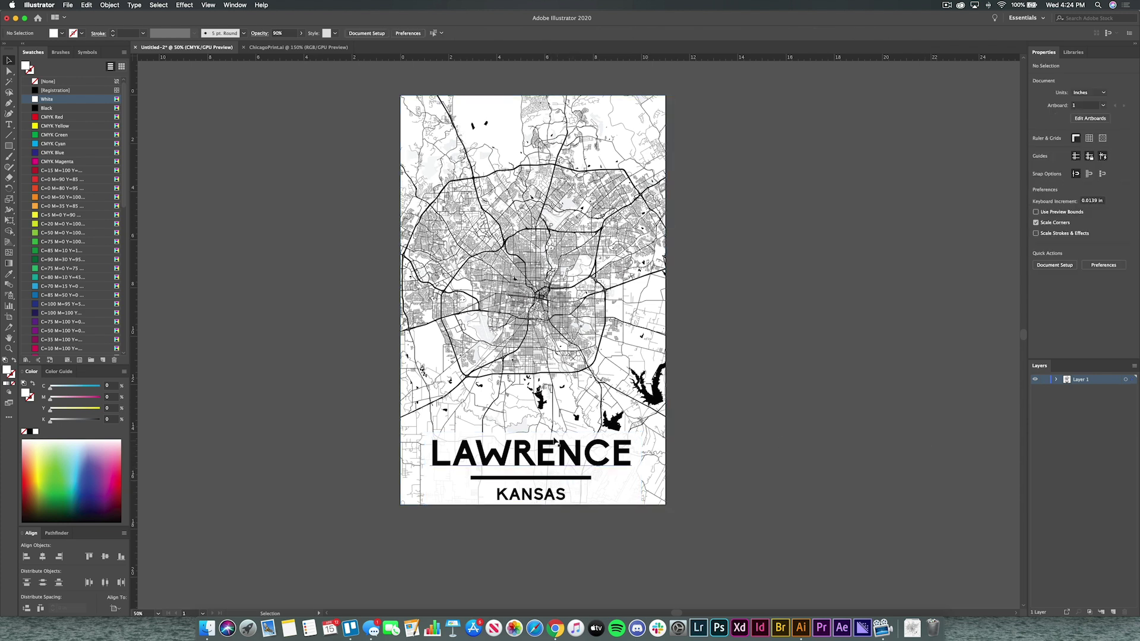
pyautogui.click(554, 440)
pyautogui.doubleClick(554, 441)
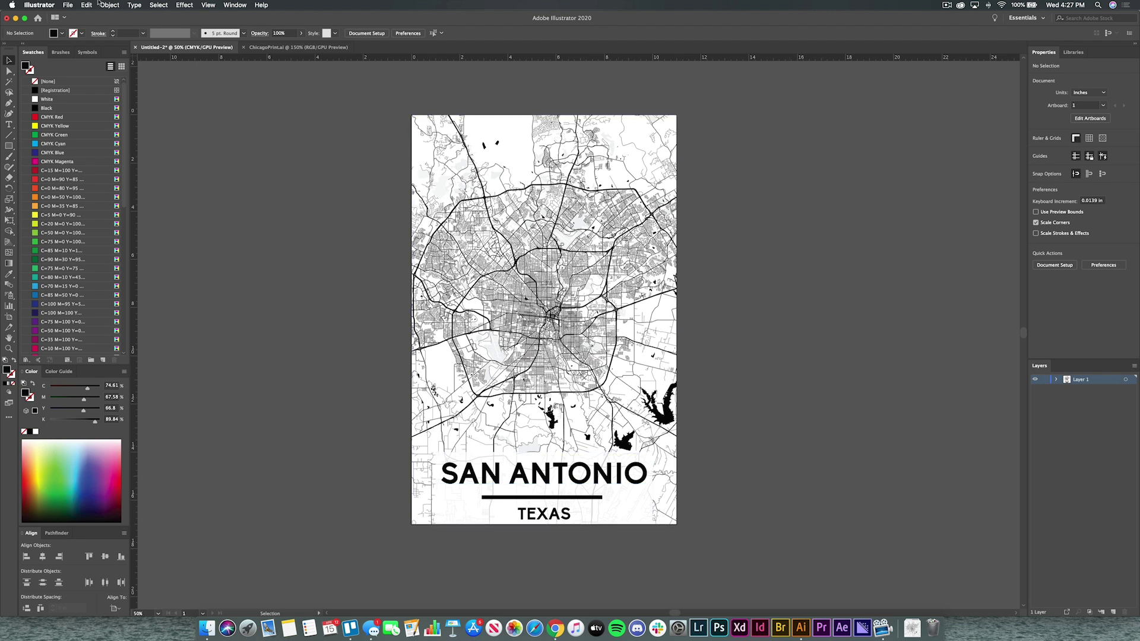
# Start saving the poster as an Adobe PDF in the Graphic Design folder, with a file name beginning SanAntoni.
pyautogui.click(67, 4)
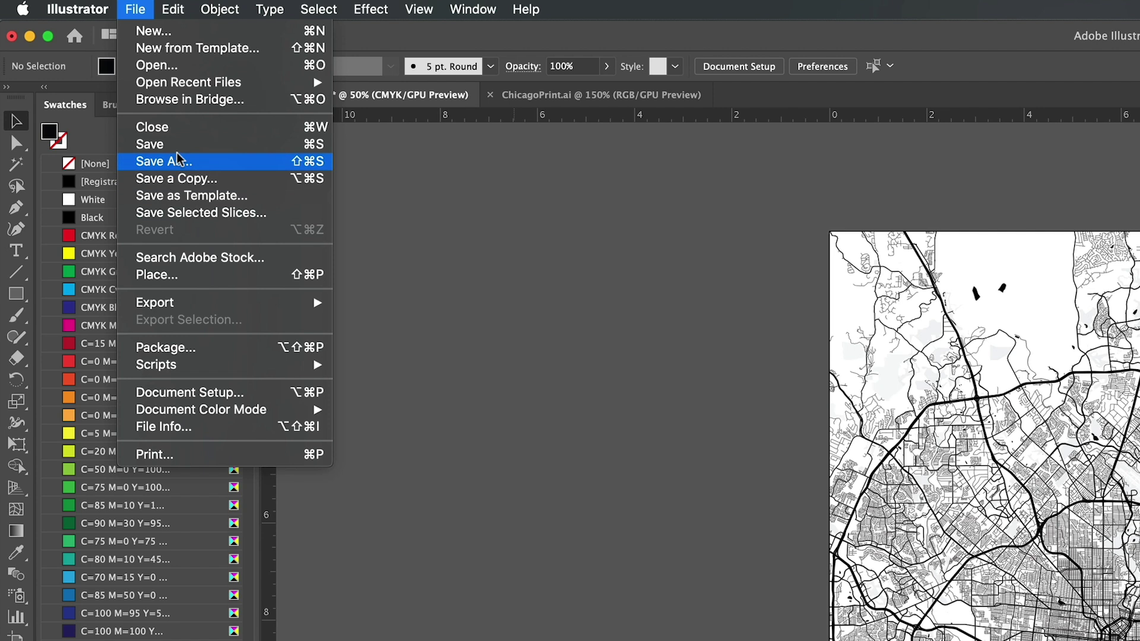
pyautogui.click(178, 159)
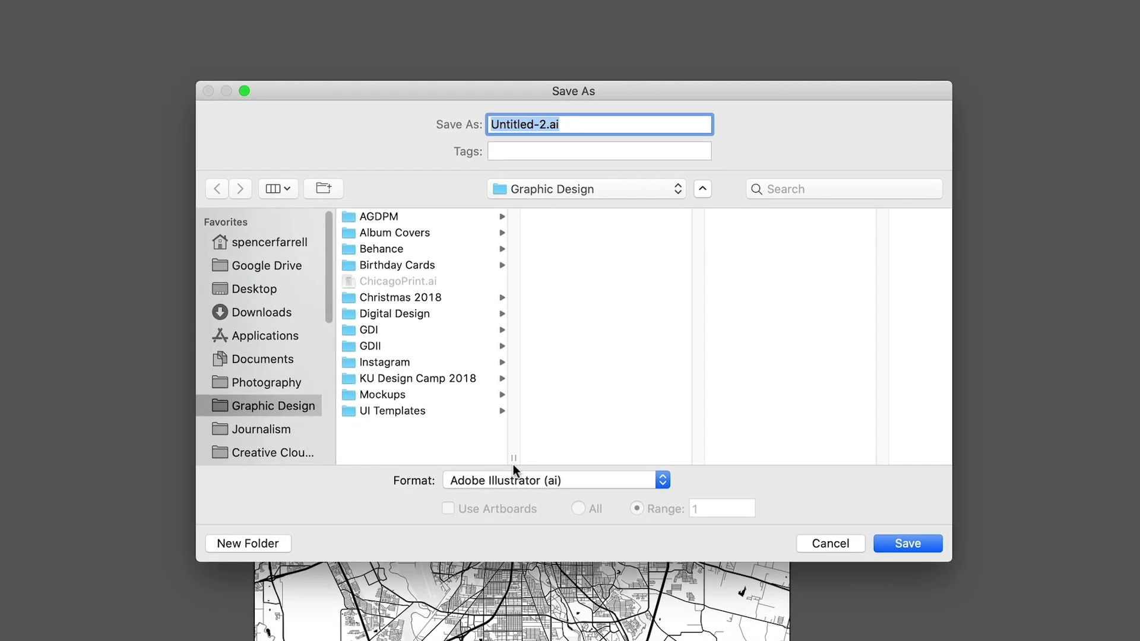
pyautogui.click(529, 481)
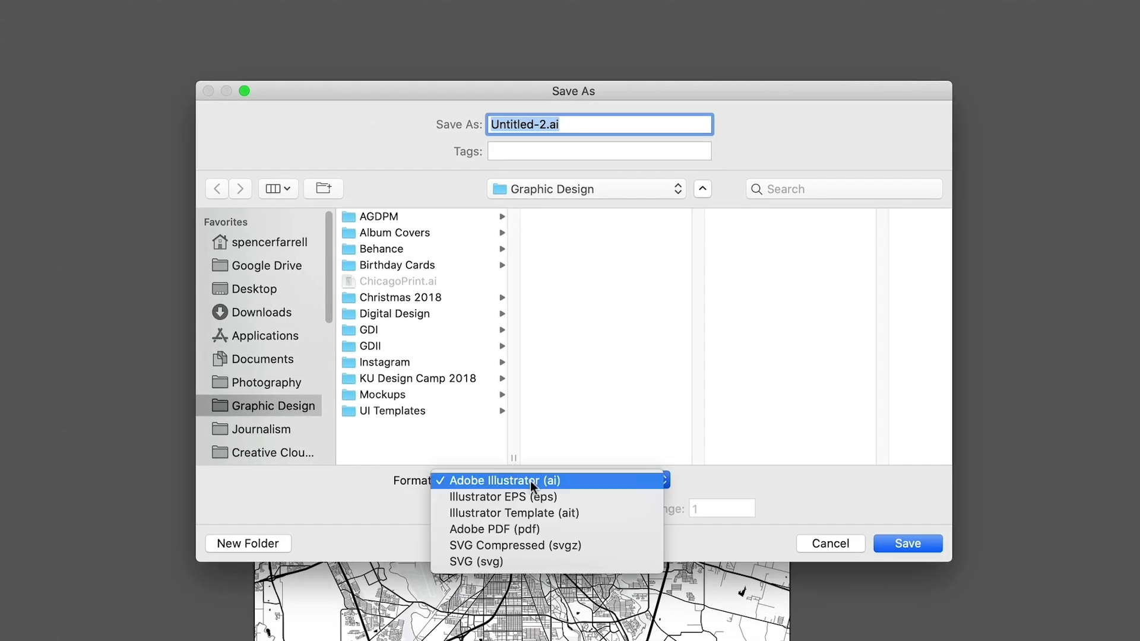
pyautogui.click(528, 530)
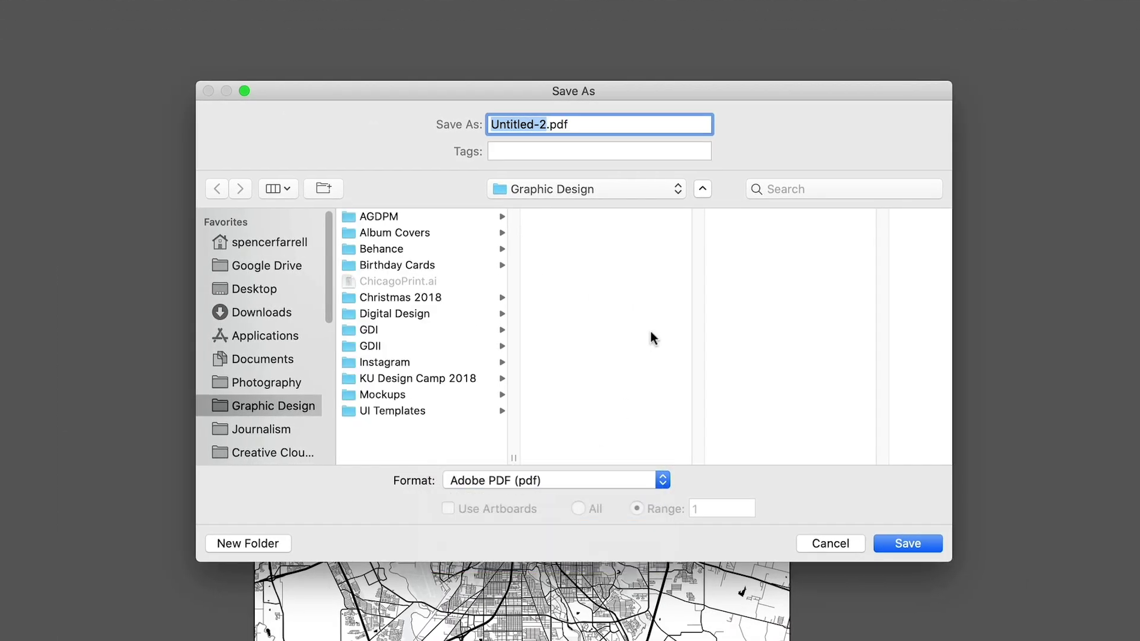
pyautogui.write('SanAno')
pyautogui.write('tnio')
pyautogui.press('BackSpace')
pyautogui.press('BackSpace')
pyautogui.press('BackSpace')
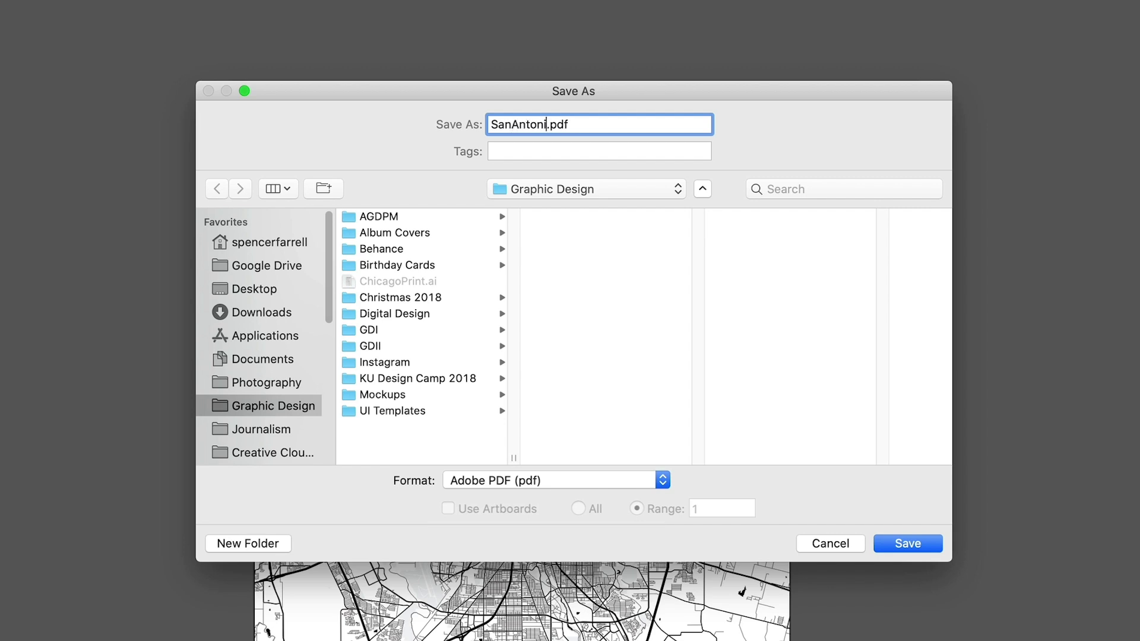